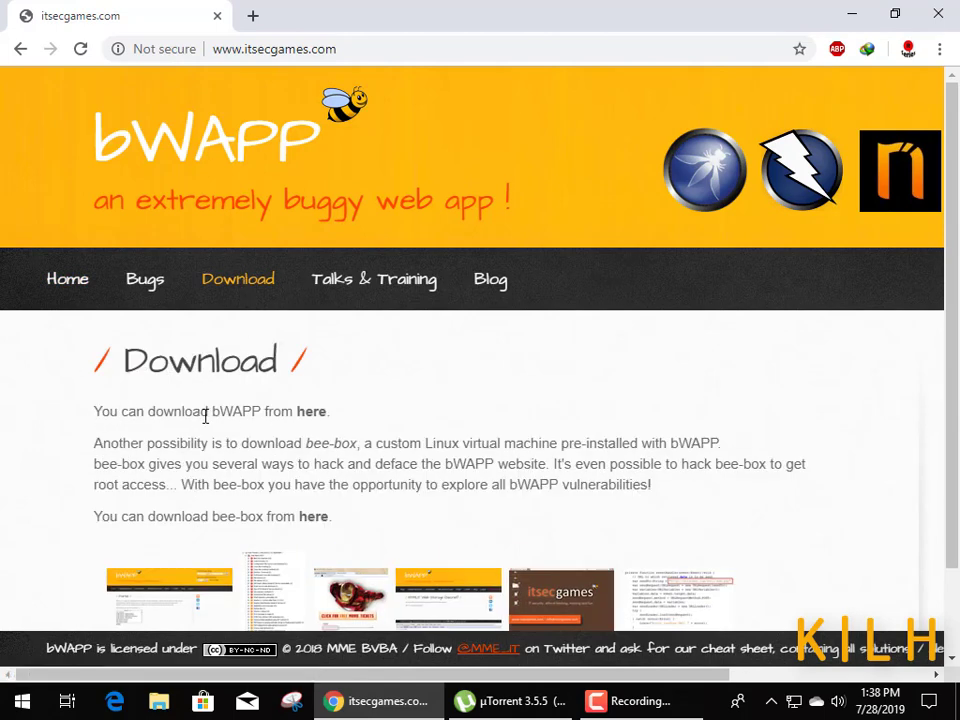
# Try to download the latest bWAPP archive from its SourceForge page, and close the browser
pyautogui.click(311, 413)
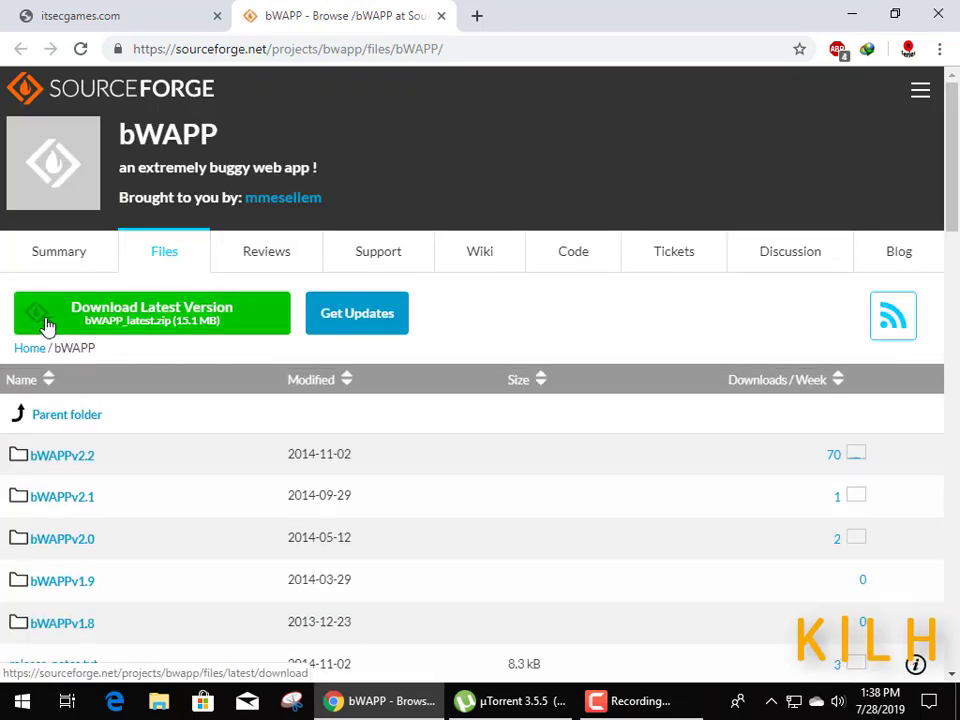
pyautogui.click(185, 323)
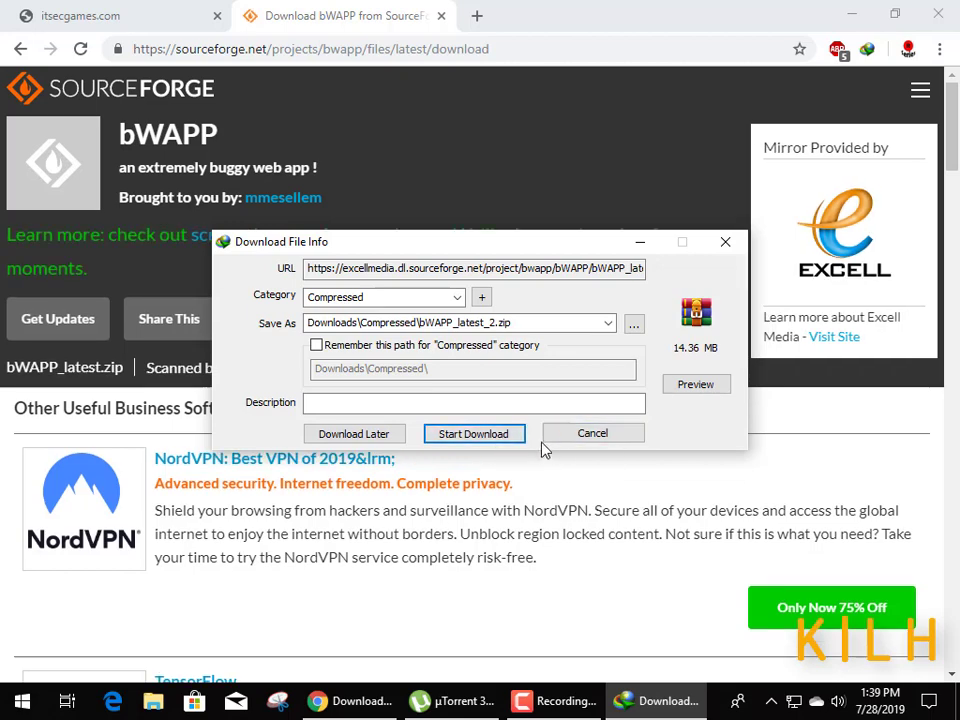
pyautogui.click(563, 445)
pyautogui.click(531, 431)
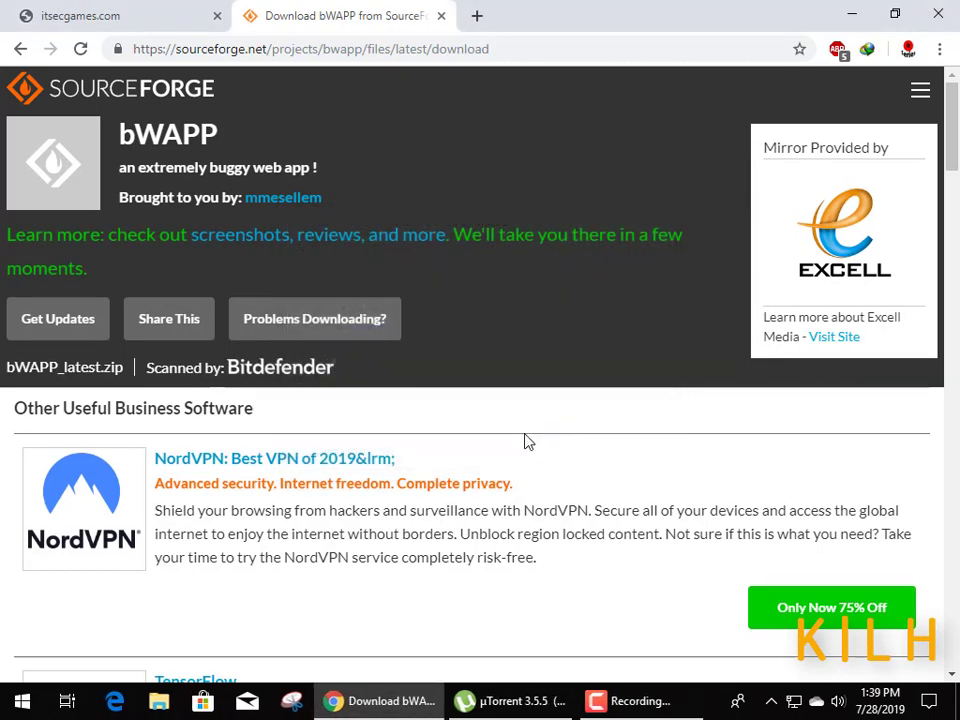
pyautogui.click(940, 14)
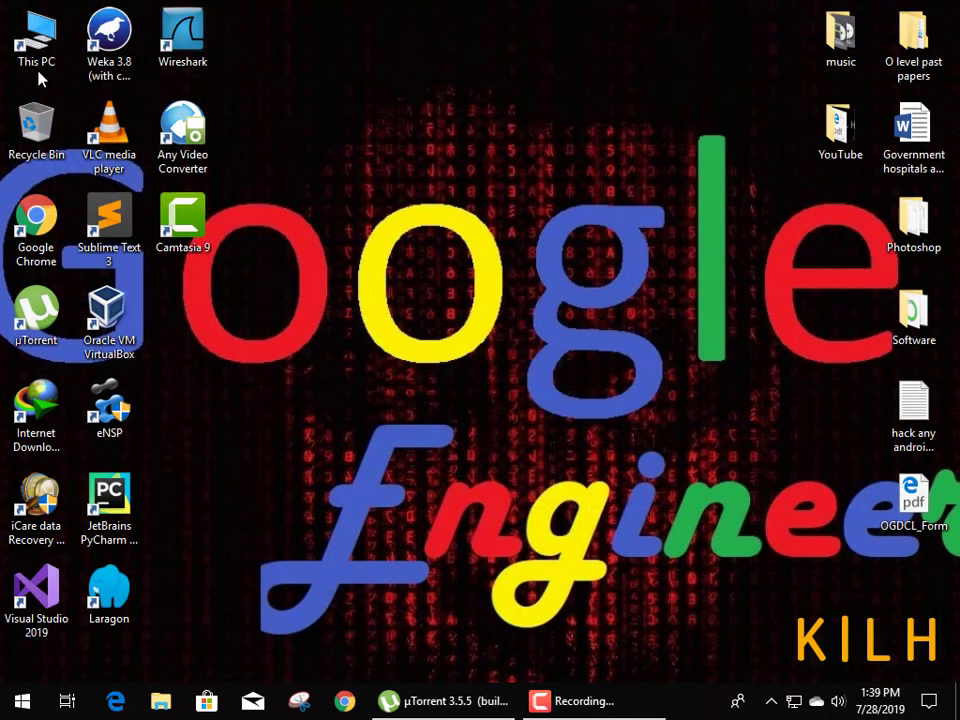
# Extract the bWAPP_latest ZIP archive in Downloads\Compressed into its own bWAPP_latest folder
pyautogui.doubleClick(37, 50)
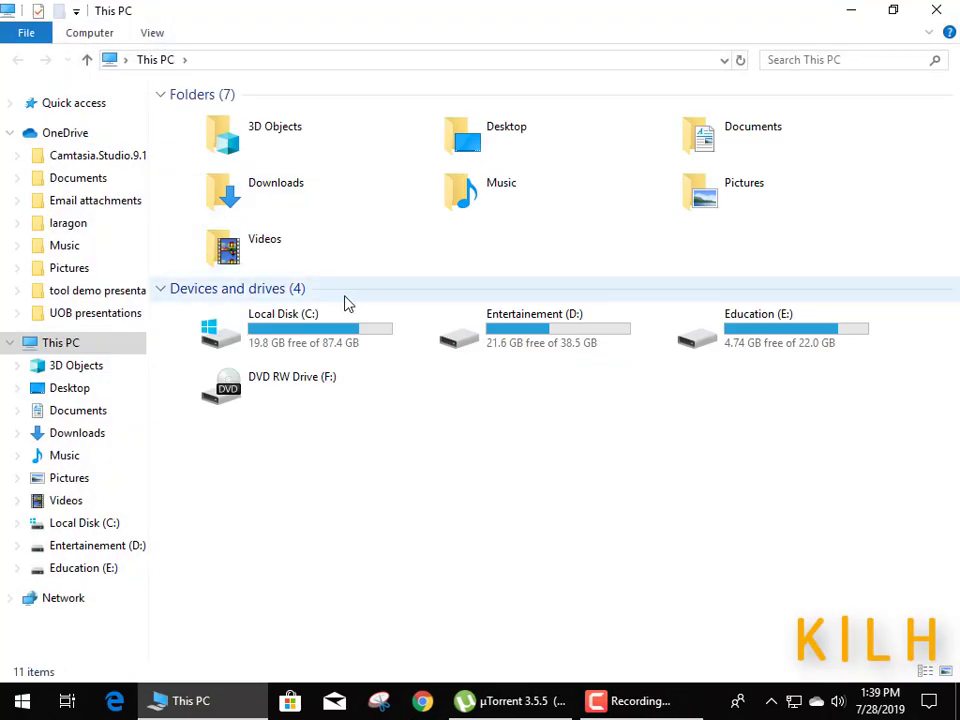
pyautogui.doubleClick(264, 193)
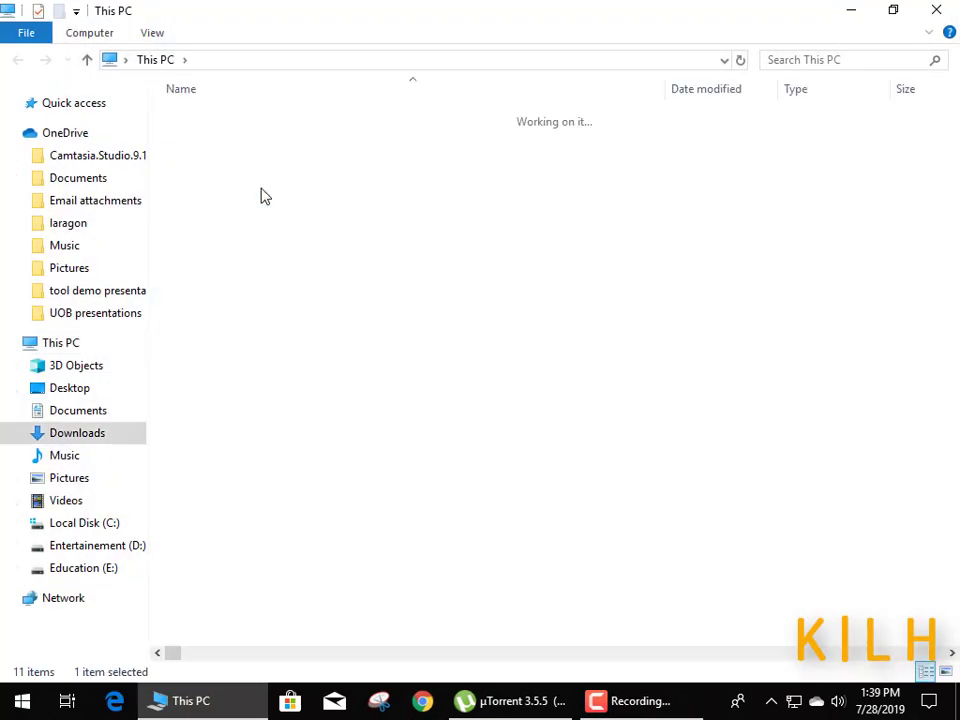
pyautogui.moveTo(226, 145)
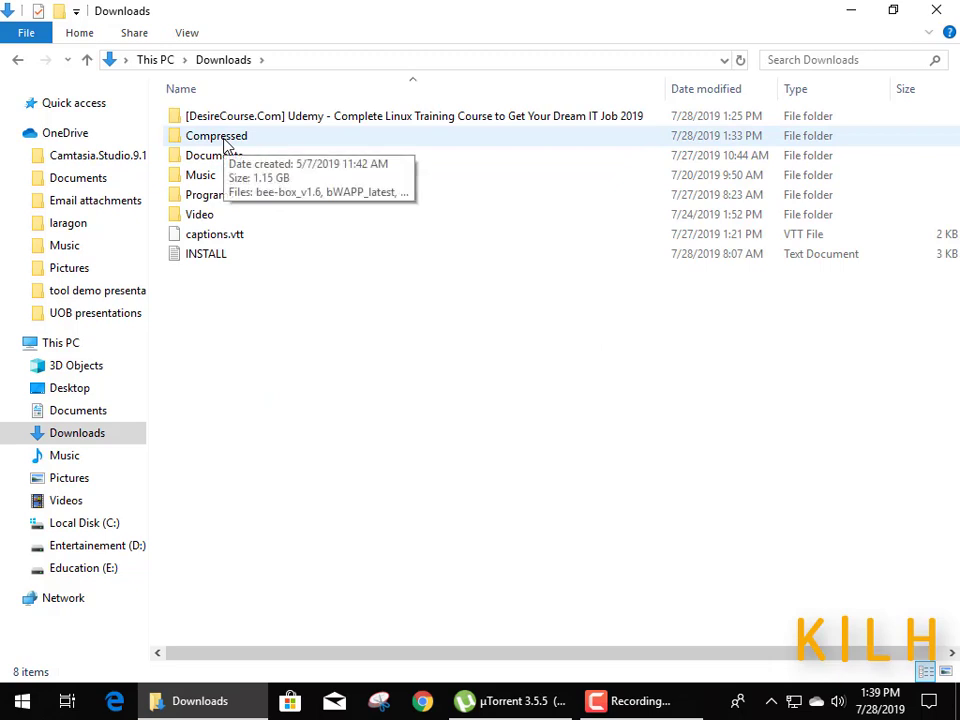
pyautogui.doubleClick(225, 143)
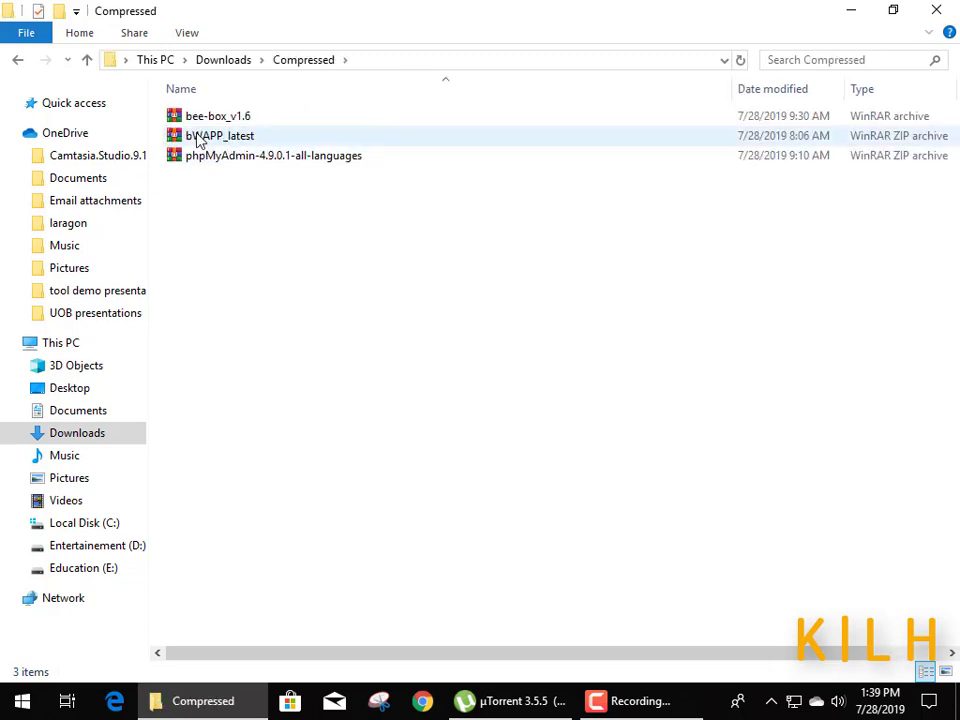
pyautogui.click(236, 140)
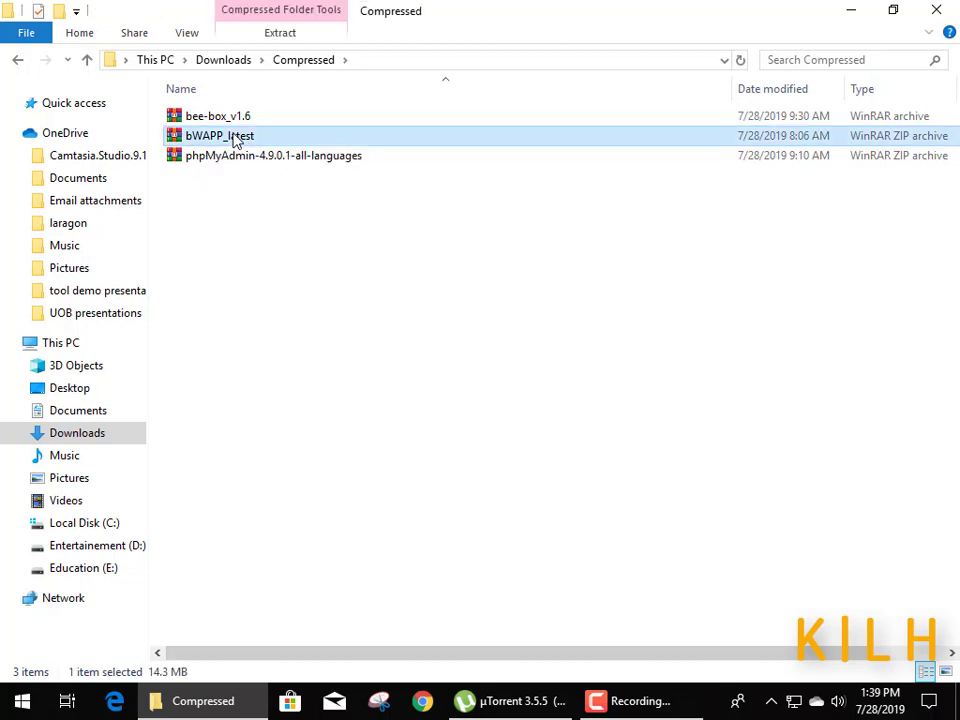
pyautogui.rightClick(233, 136)
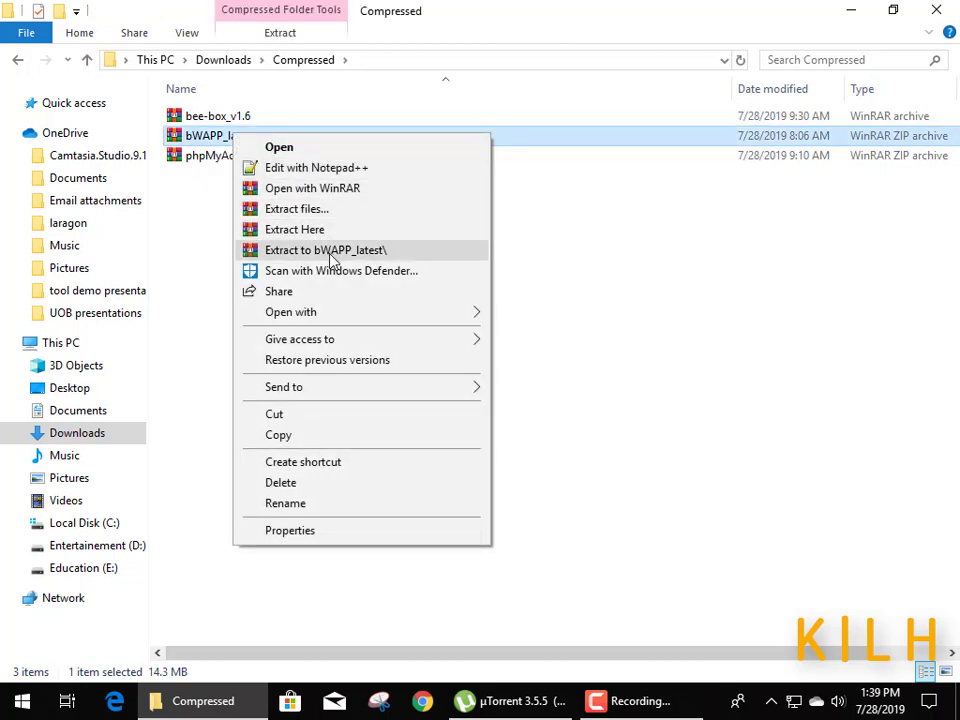
pyautogui.click(330, 250)
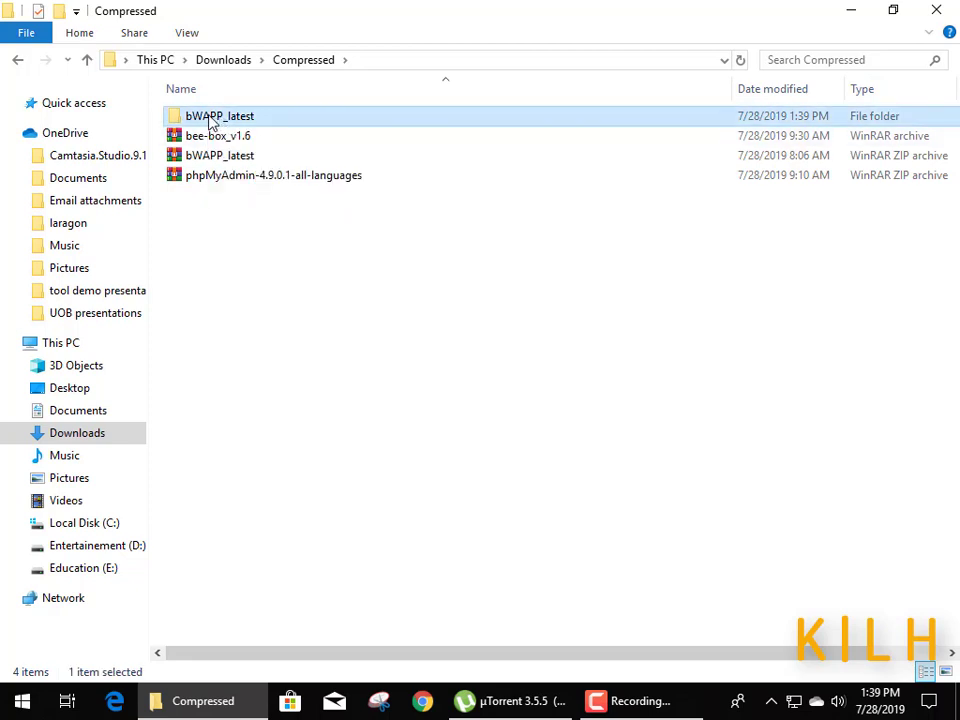
# Rename the bWAPP folder inside the extracted bWAPP_latest folder as bwapp
pyautogui.doubleClick(209, 119)
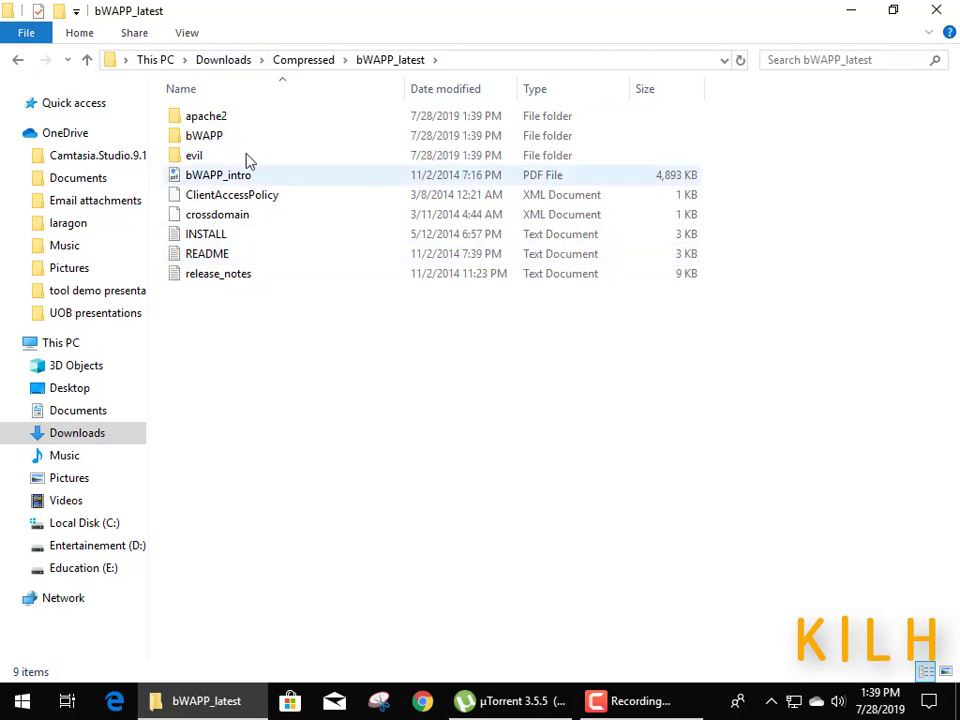
pyautogui.moveTo(236, 143)
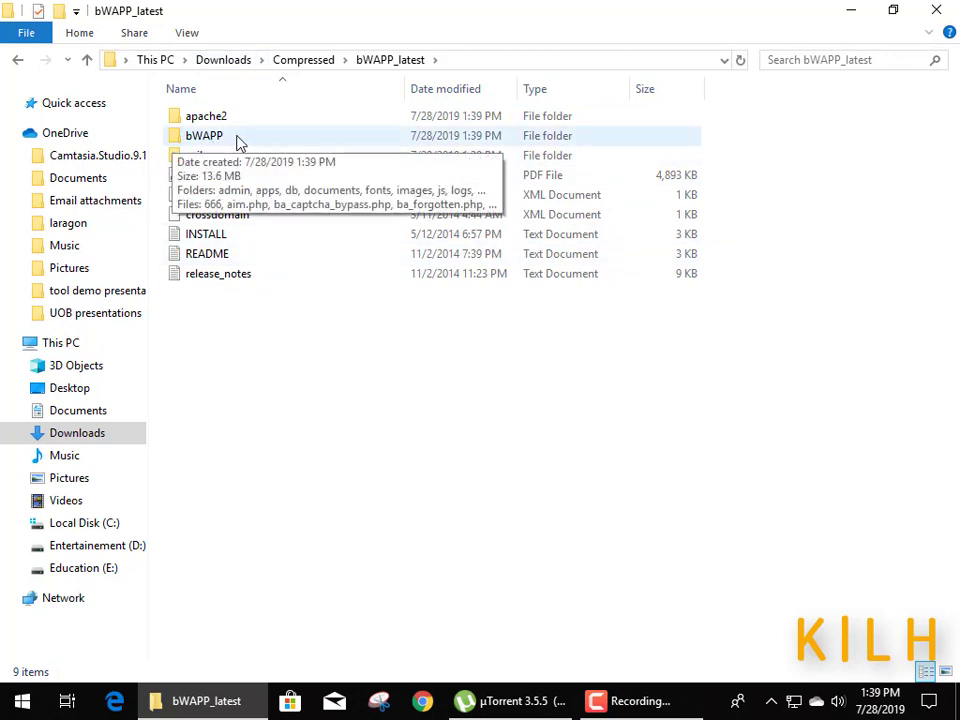
pyautogui.click(217, 143)
pyautogui.rightClick(217, 143)
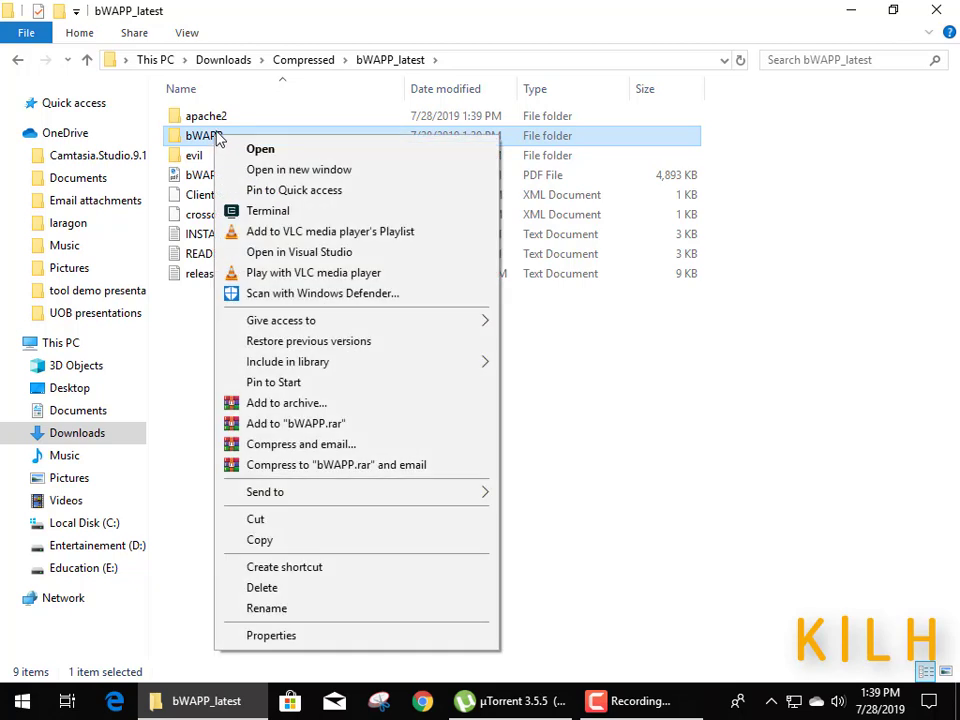
pyautogui.click(268, 608)
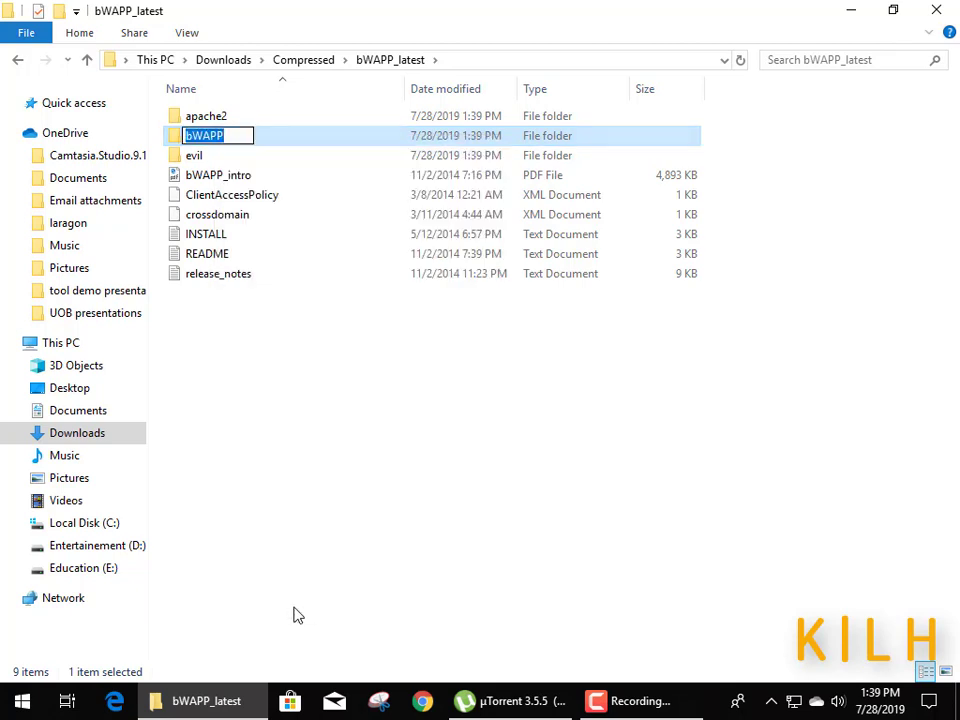
pyautogui.write('bwap')
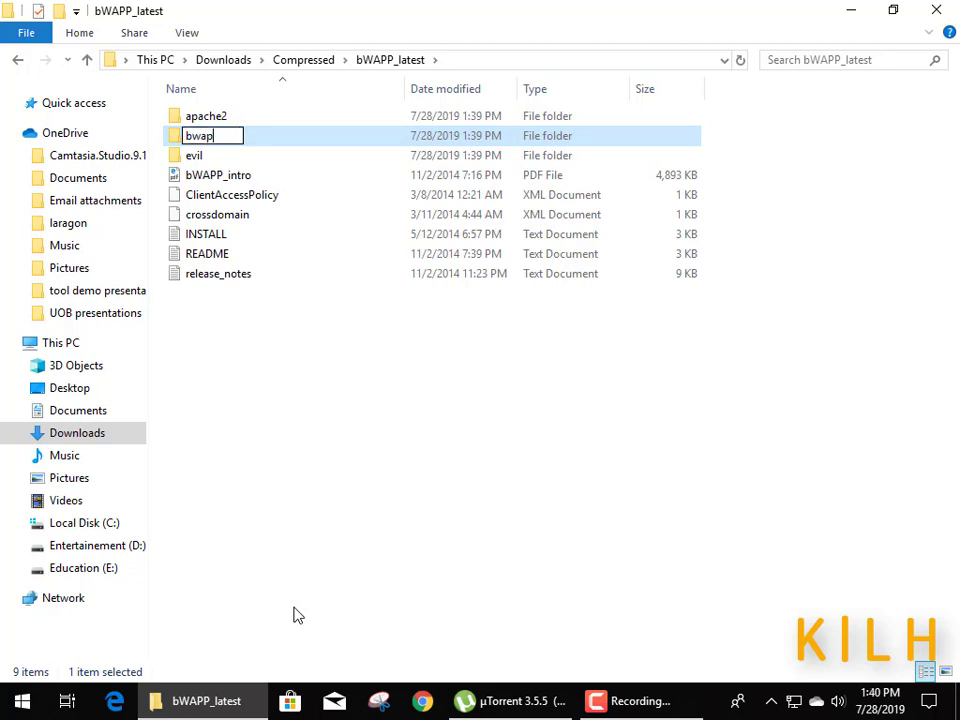
pyautogui.write('p')
pyautogui.press('Return')
# Copy the bwapp folder into C:\laragon\www and close the file window
pyautogui.rightClick(219, 142)
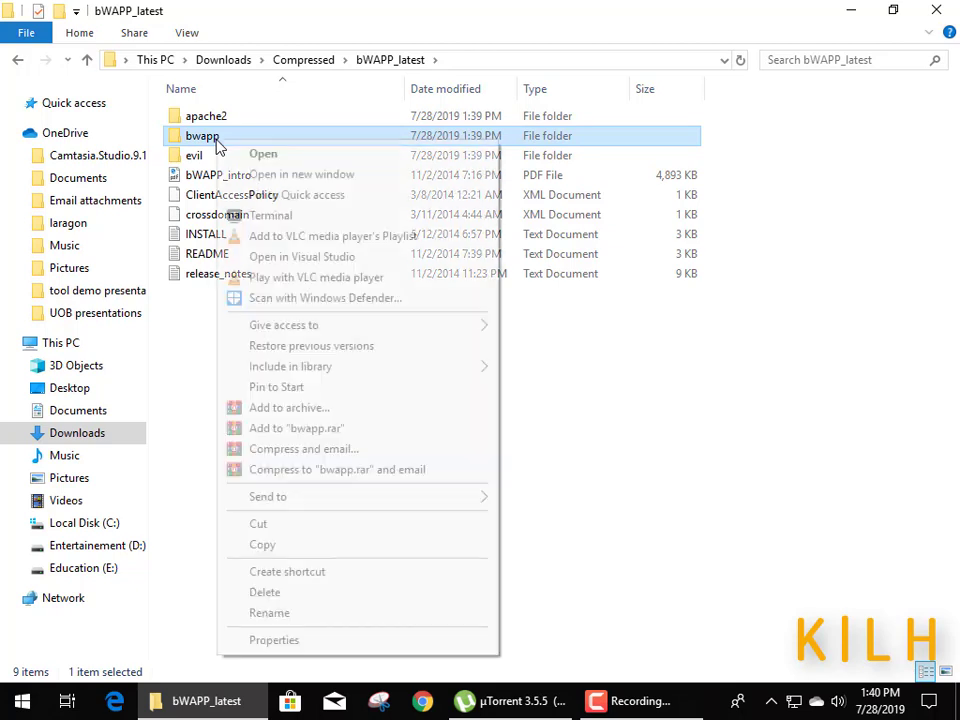
pyautogui.click(276, 552)
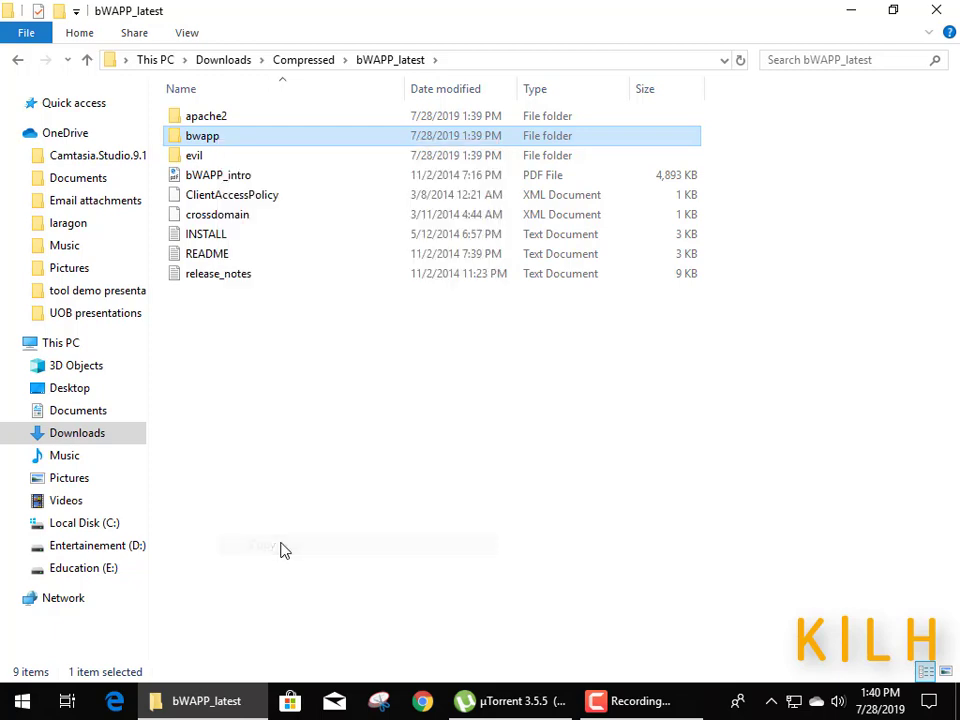
pyautogui.click(62, 344)
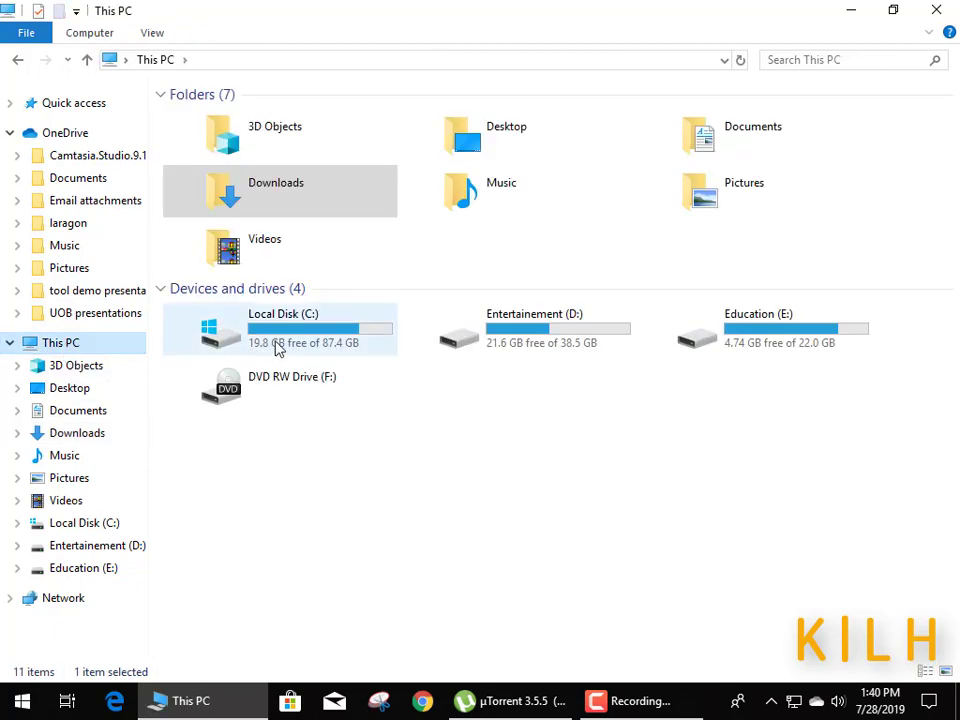
pyautogui.doubleClick(310, 337)
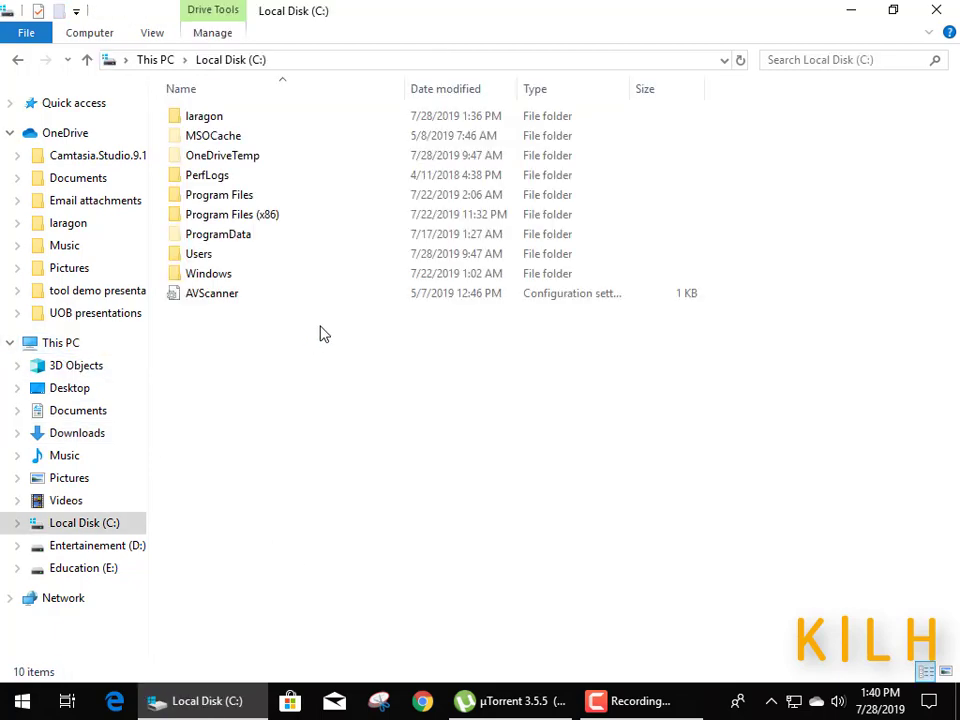
pyautogui.doubleClick(222, 120)
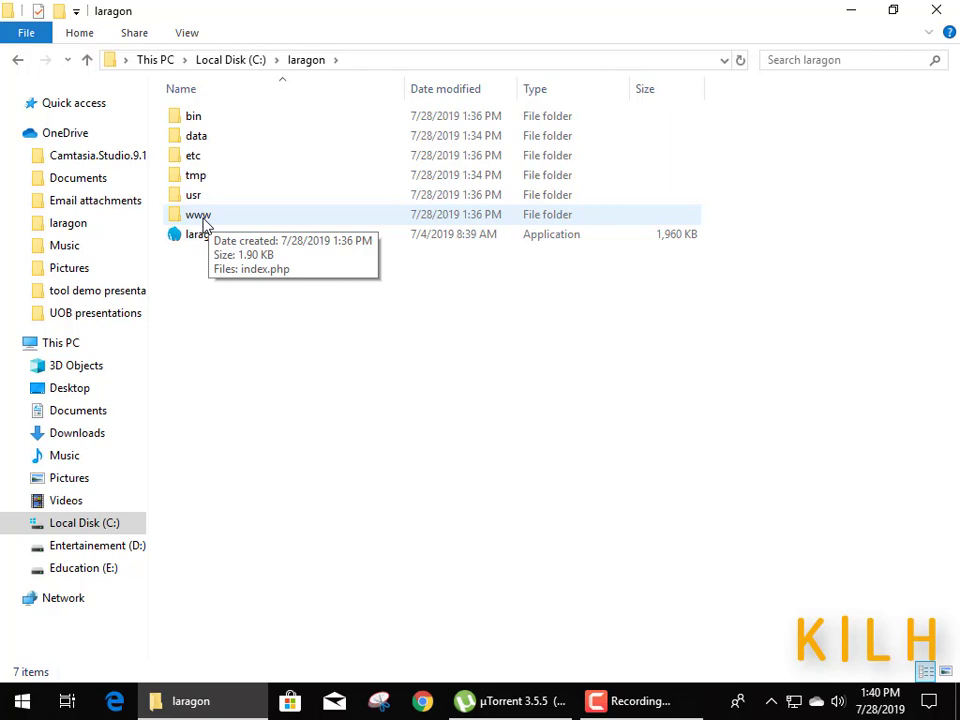
pyautogui.click(204, 224)
pyautogui.doubleClick(204, 224)
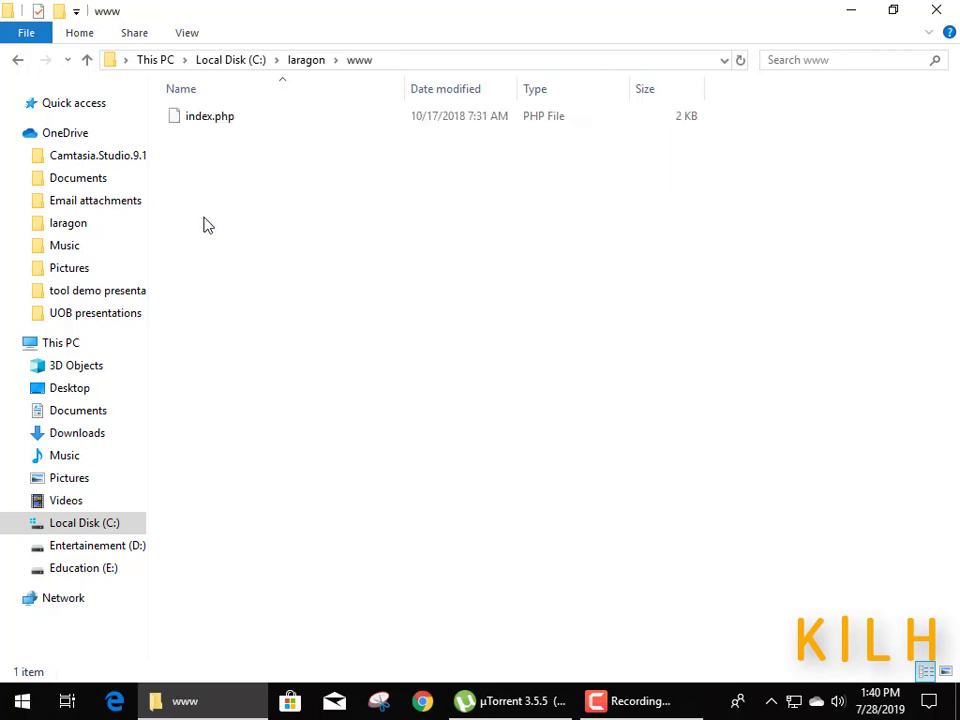
pyautogui.rightClick(240, 147)
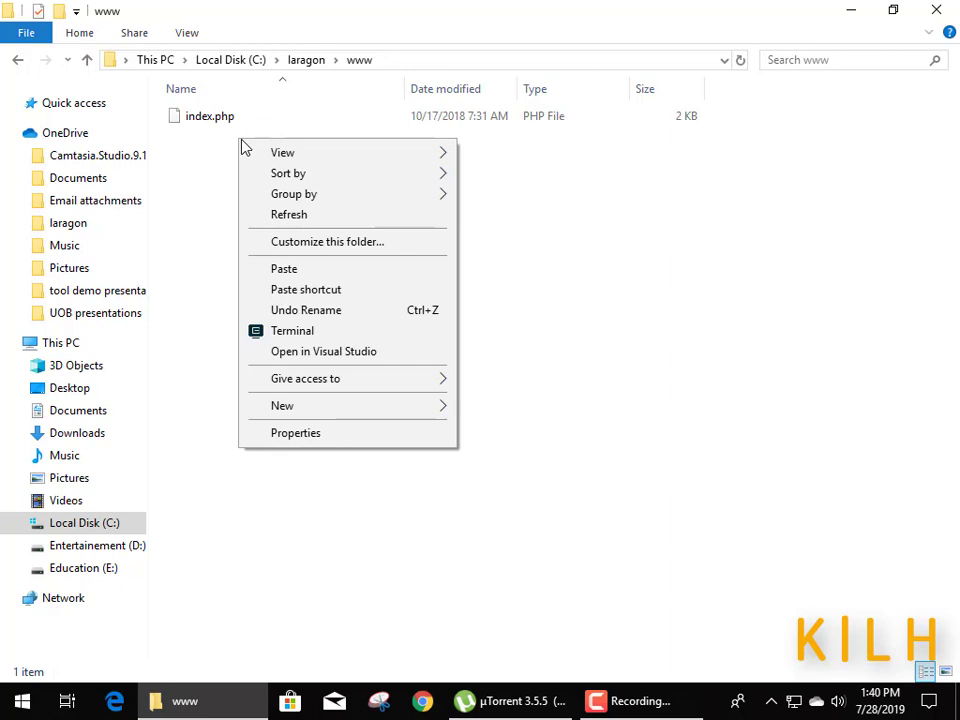
pyautogui.click(319, 271)
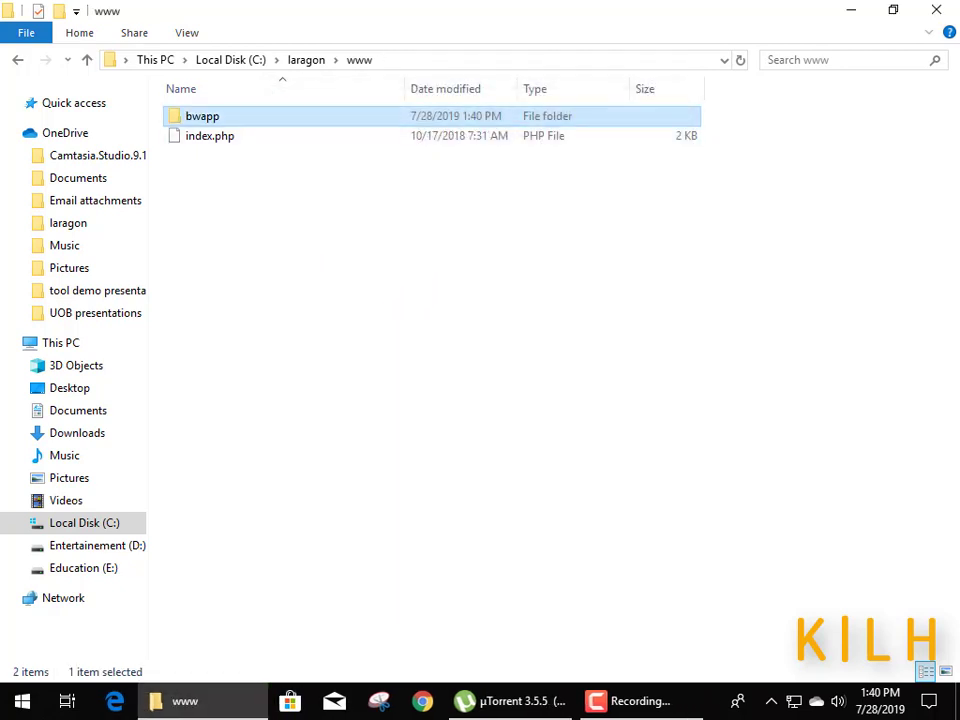
pyautogui.click(936, 10)
pyautogui.rightClick(414, 136)
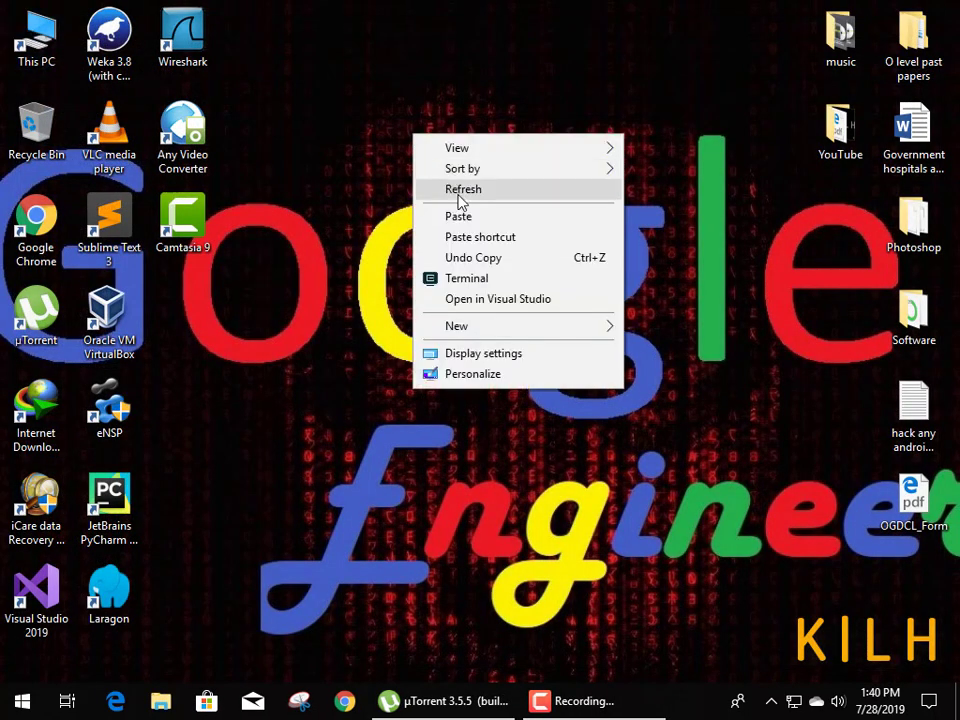
pyautogui.click(458, 192)
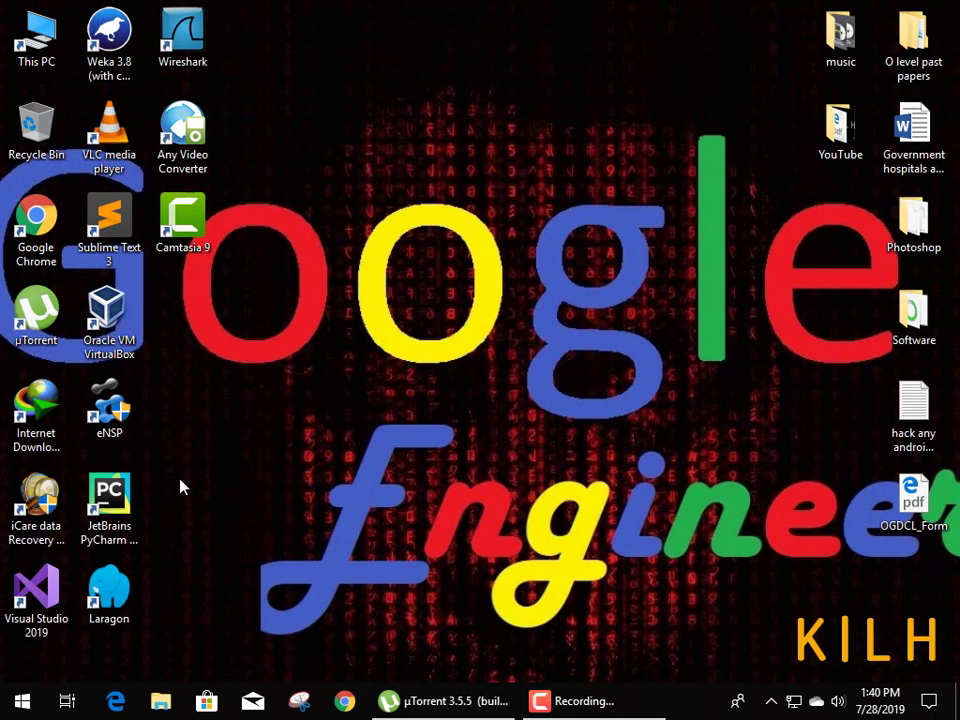
# Launch Laragon from the desktop, dismiss its notification and start all its services
pyautogui.click(117, 594)
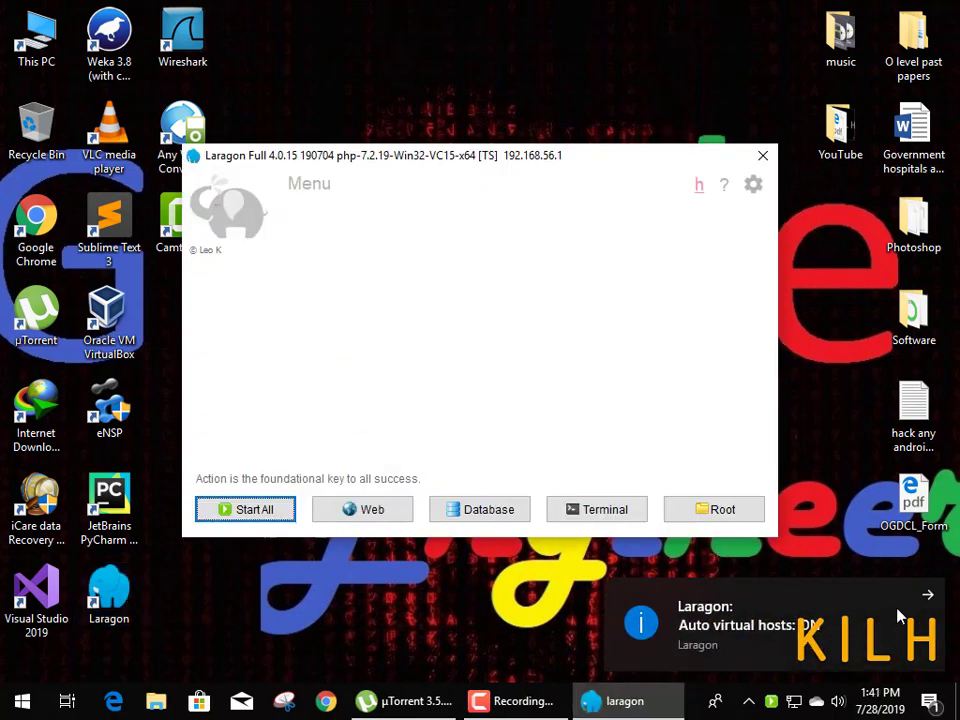
pyautogui.click(928, 598)
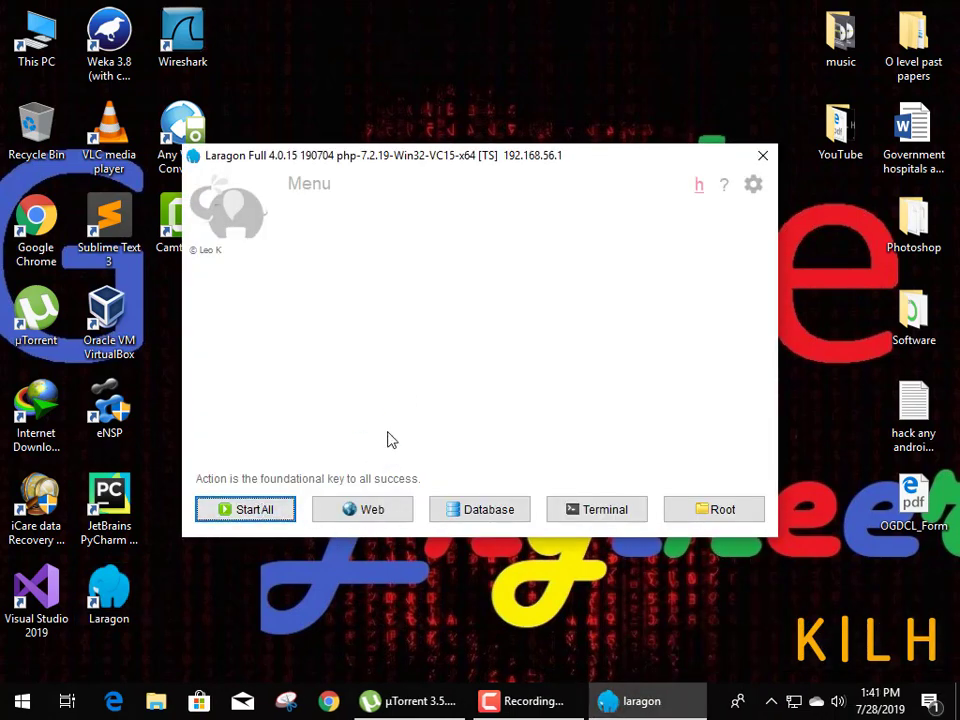
pyautogui.click(258, 512)
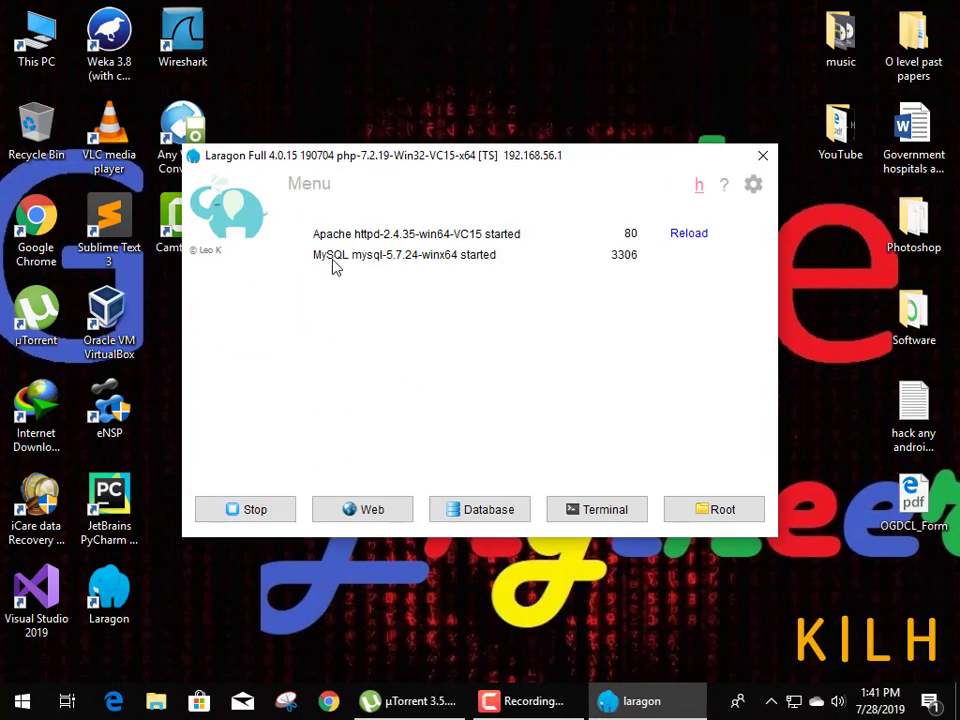
# Open the bwapp site from Laragon's www projects and examine the messages on its login page
pyautogui.rightClick(450, 298)
pyautogui.moveTo(466, 328)
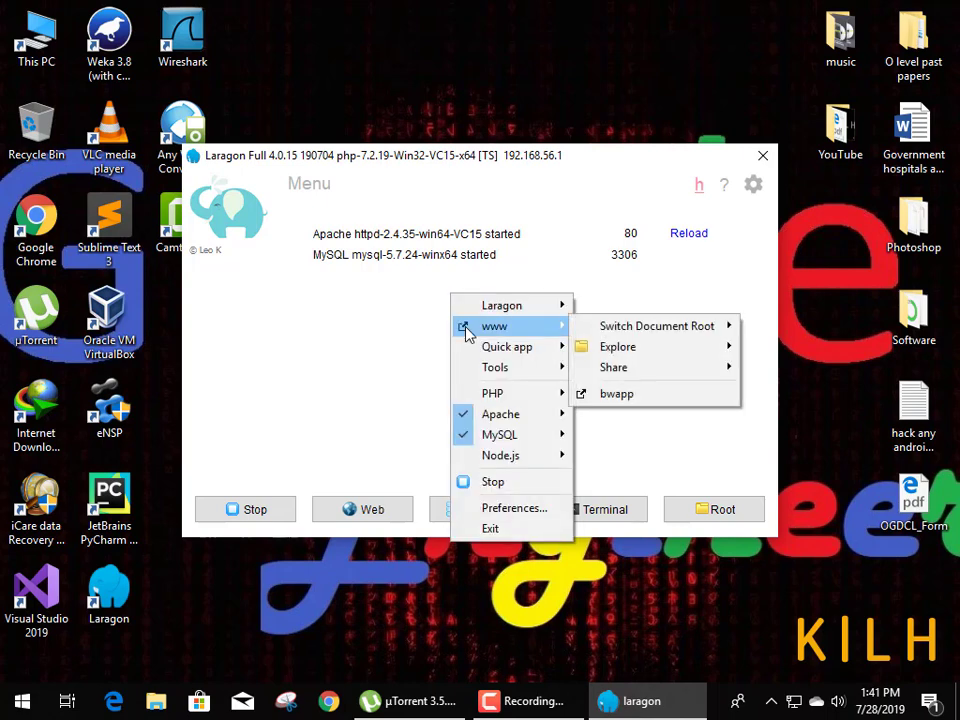
pyautogui.click(620, 394)
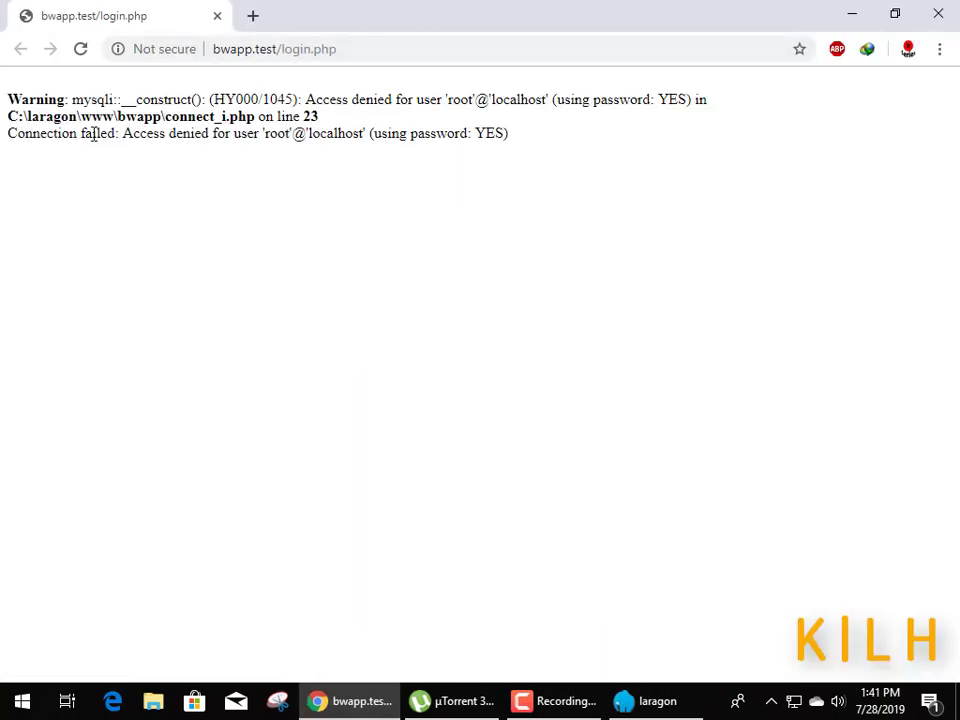
pyautogui.tripleClick(48, 104)
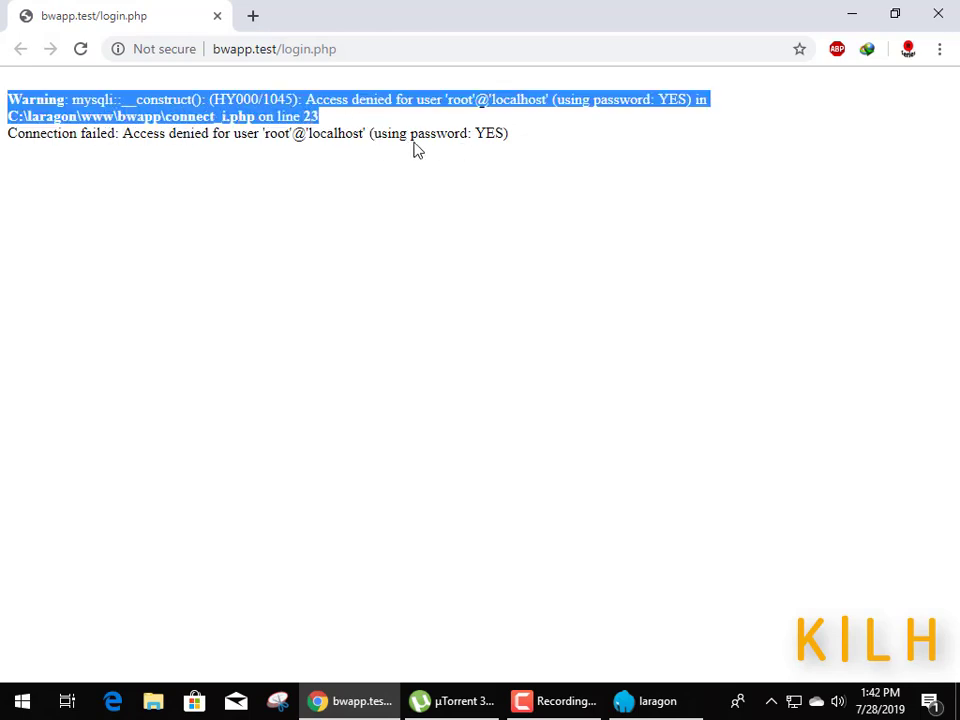
pyautogui.doubleClick(484, 135)
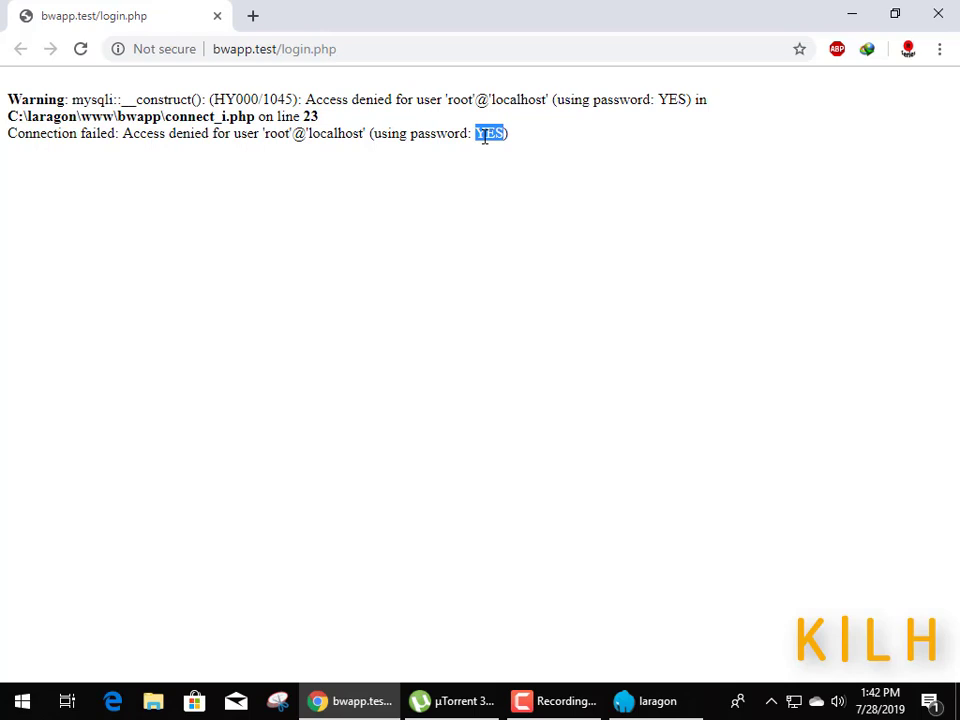
# Open settings.php from C:\laragon\www\bwapp\admin for editing in Notepad++
pyautogui.click(153, 701)
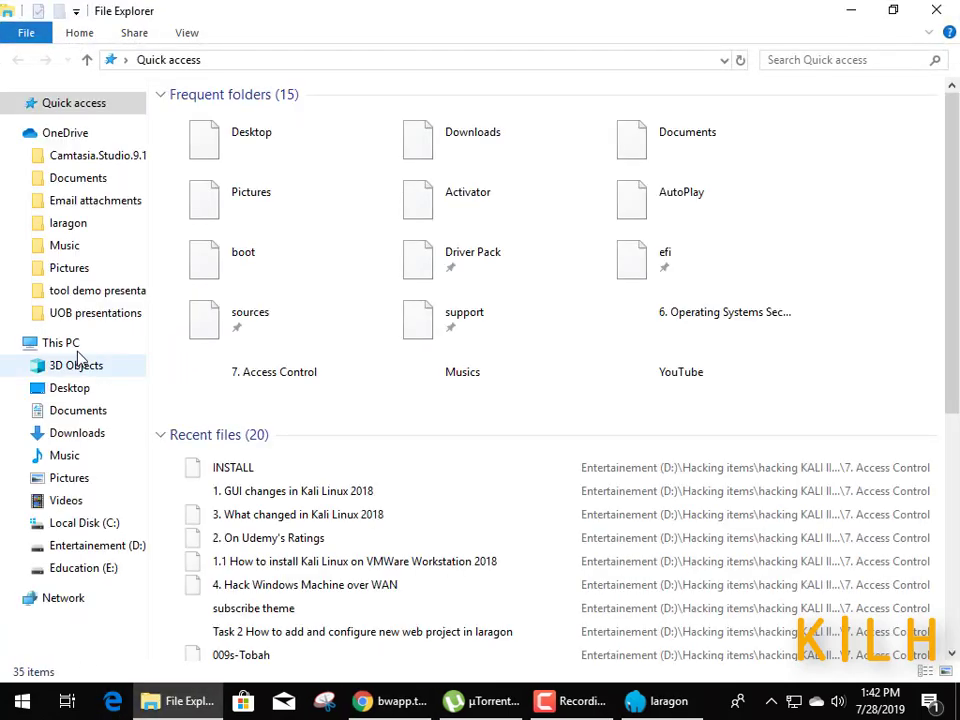
pyautogui.click(64, 344)
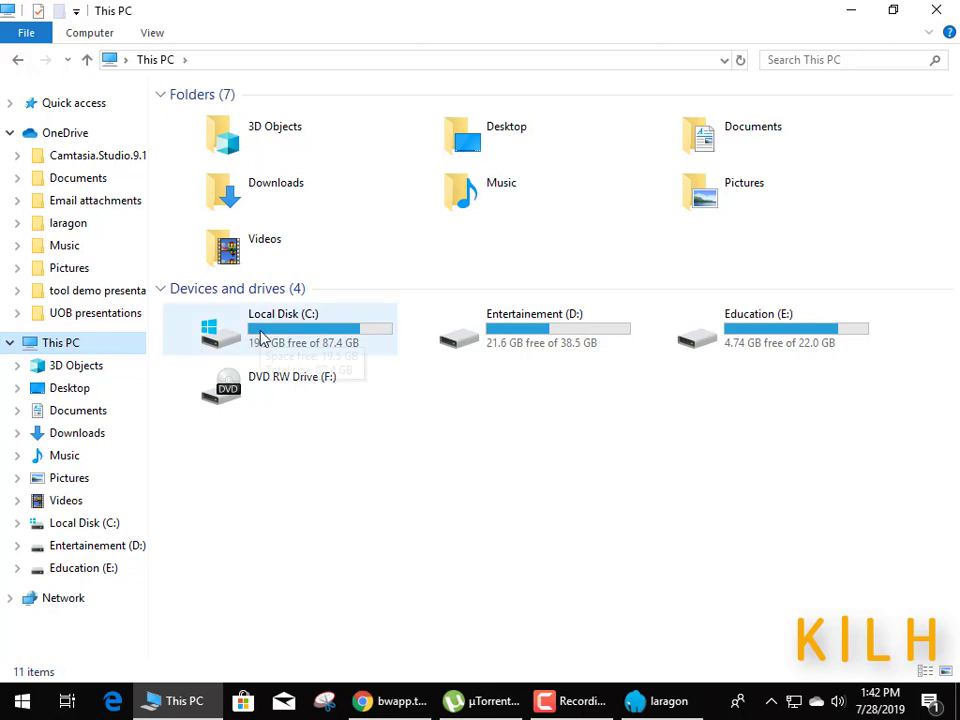
pyautogui.click(262, 337)
pyautogui.doubleClick(262, 337)
pyautogui.doubleClick(207, 120)
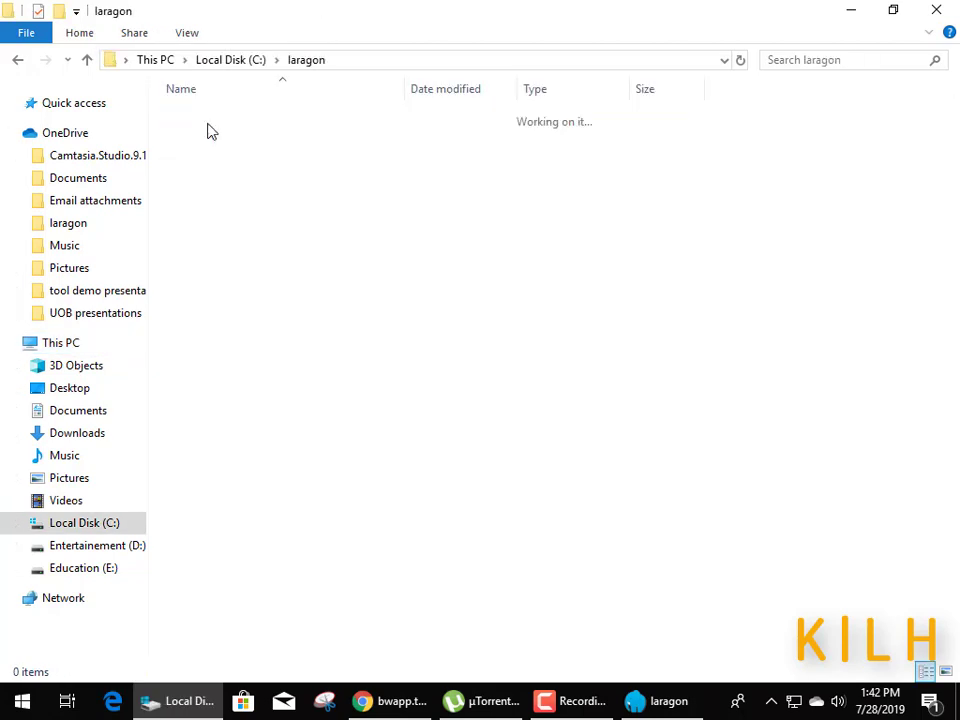
pyautogui.doubleClick(200, 215)
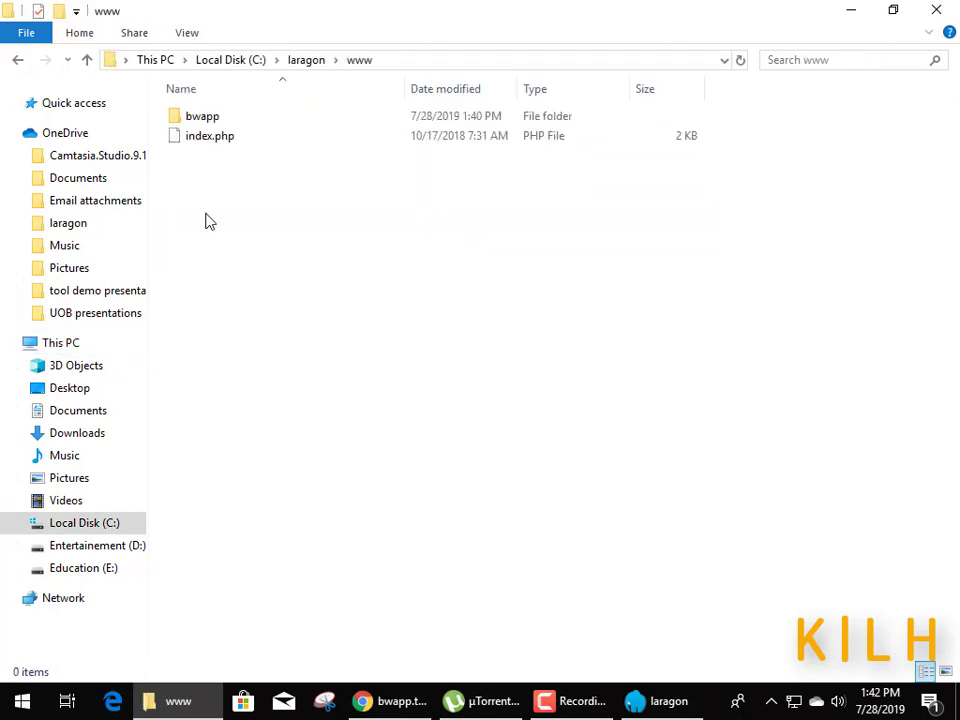
pyautogui.doubleClick(210, 119)
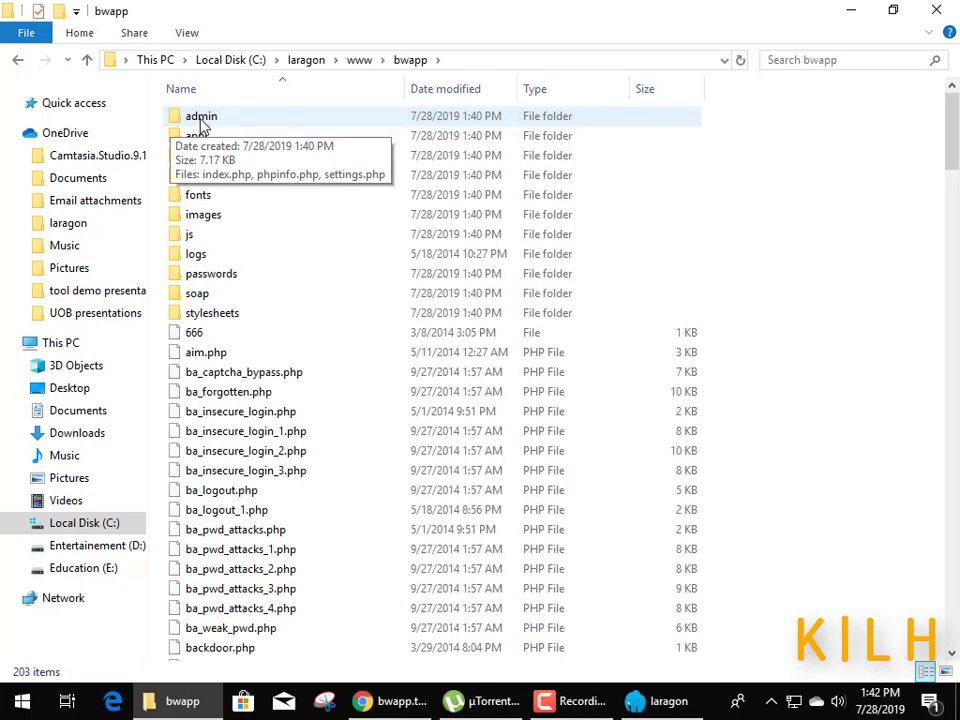
pyautogui.doubleClick(198, 127)
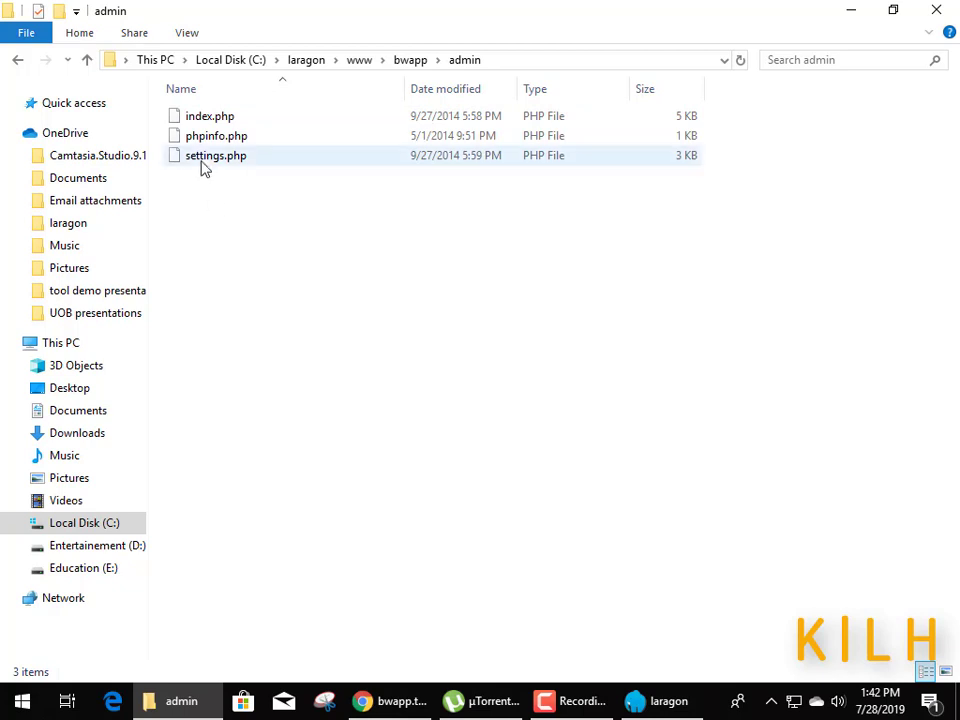
pyautogui.click(203, 162)
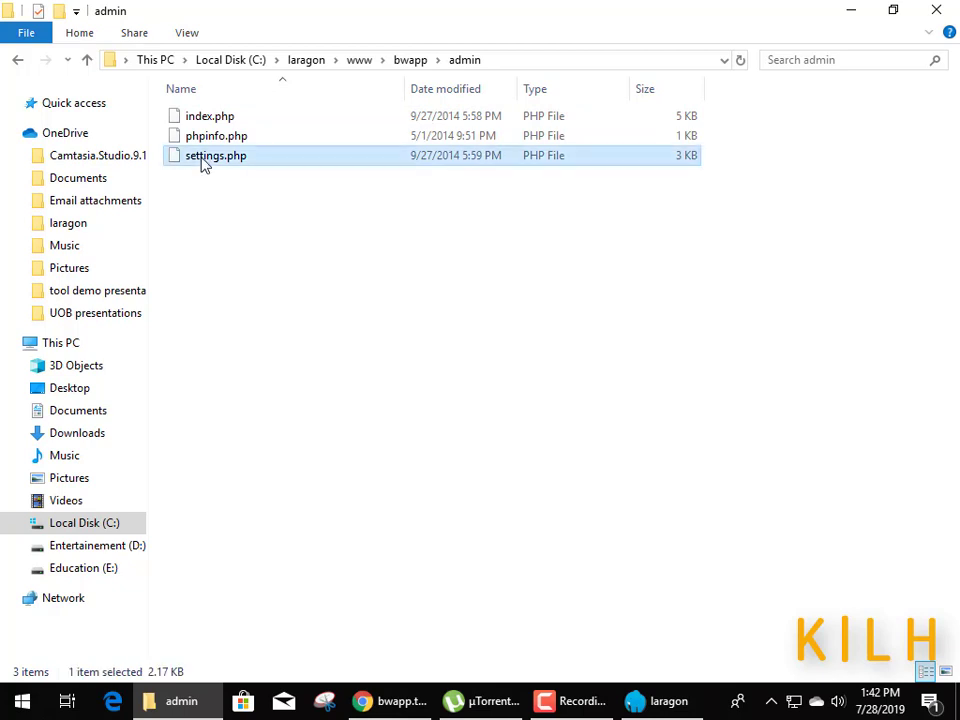
pyautogui.rightClick(203, 162)
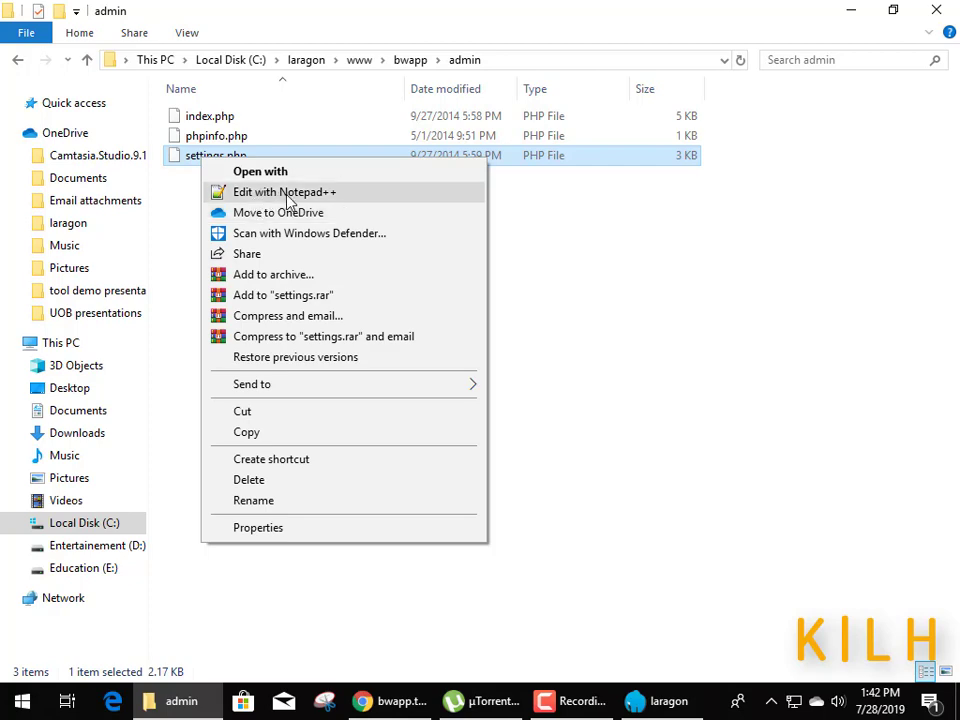
pyautogui.click(288, 197)
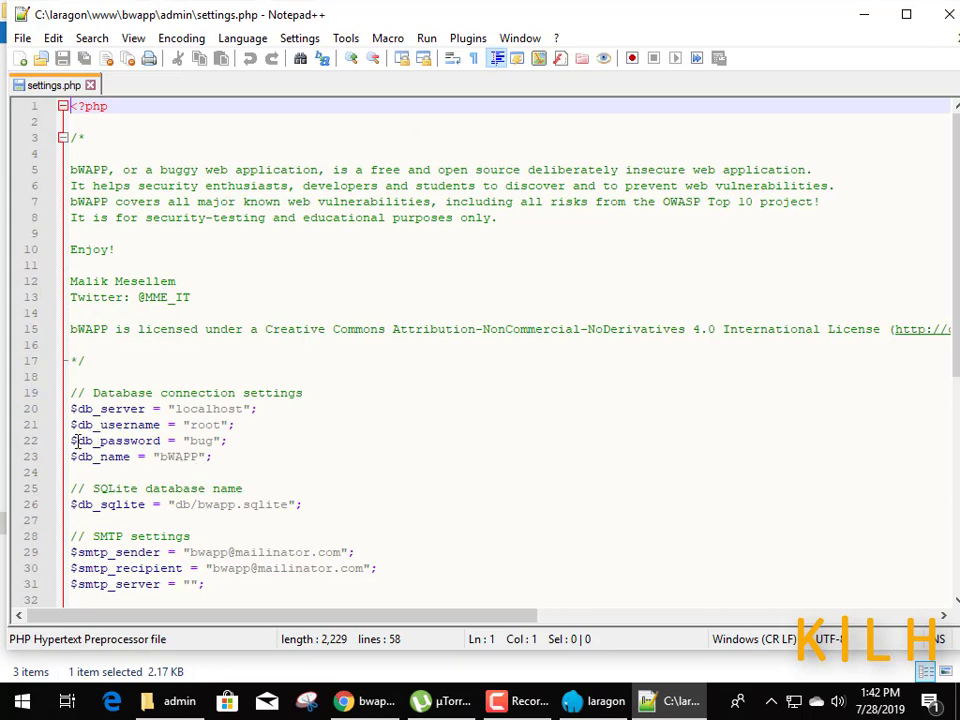
# Empty the $db_password value in the database connection settings and save settings.php
pyautogui.moveTo(197, 441); pyautogui.dragTo(203, 441)
pyautogui.doubleClick(203, 441)
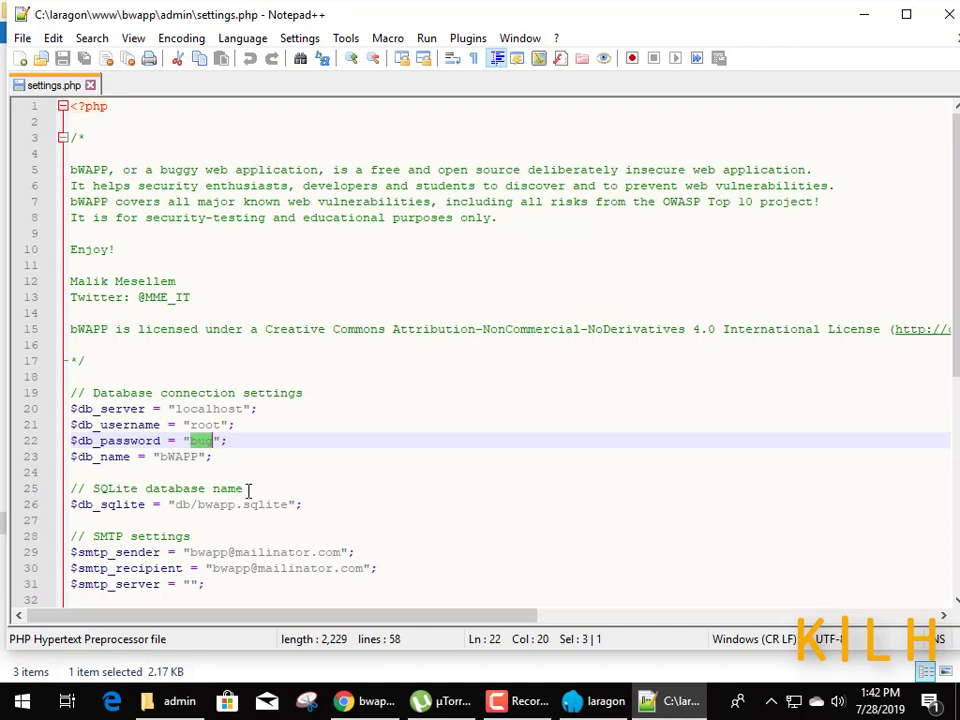
pyautogui.press('BackSpace')
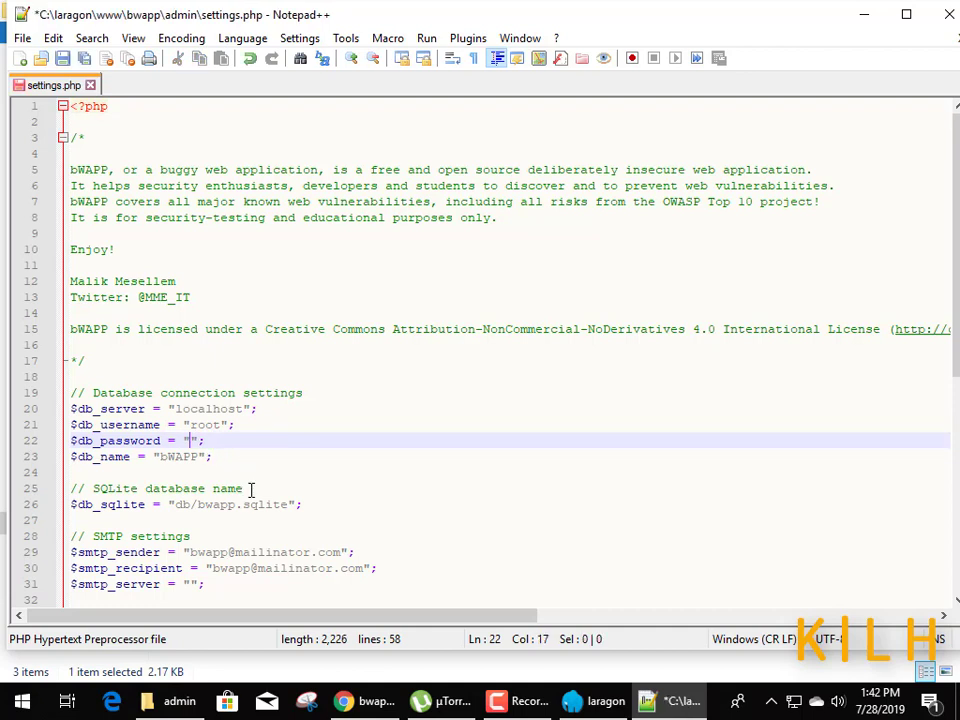
pyautogui.hotkey('ctrl', 's')
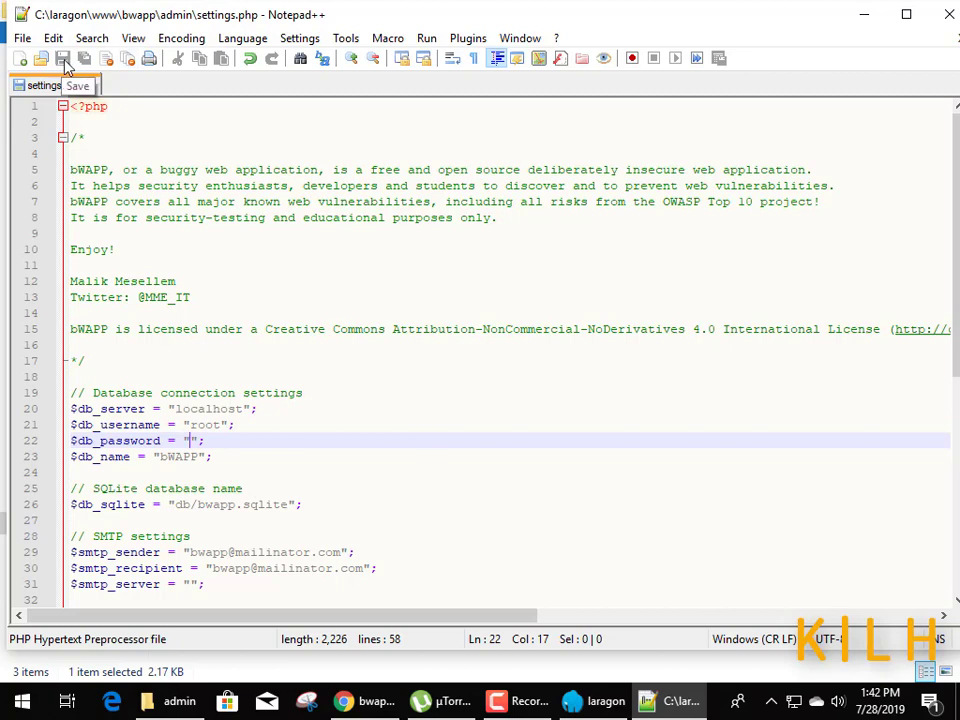
pyautogui.click(22, 38)
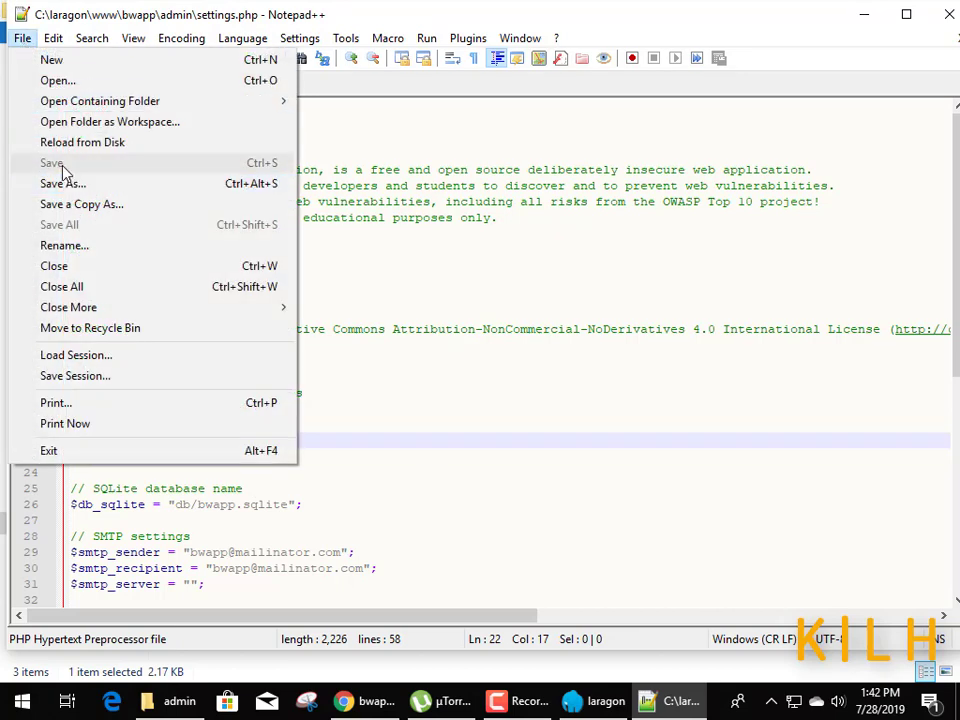
pyautogui.click(480, 141)
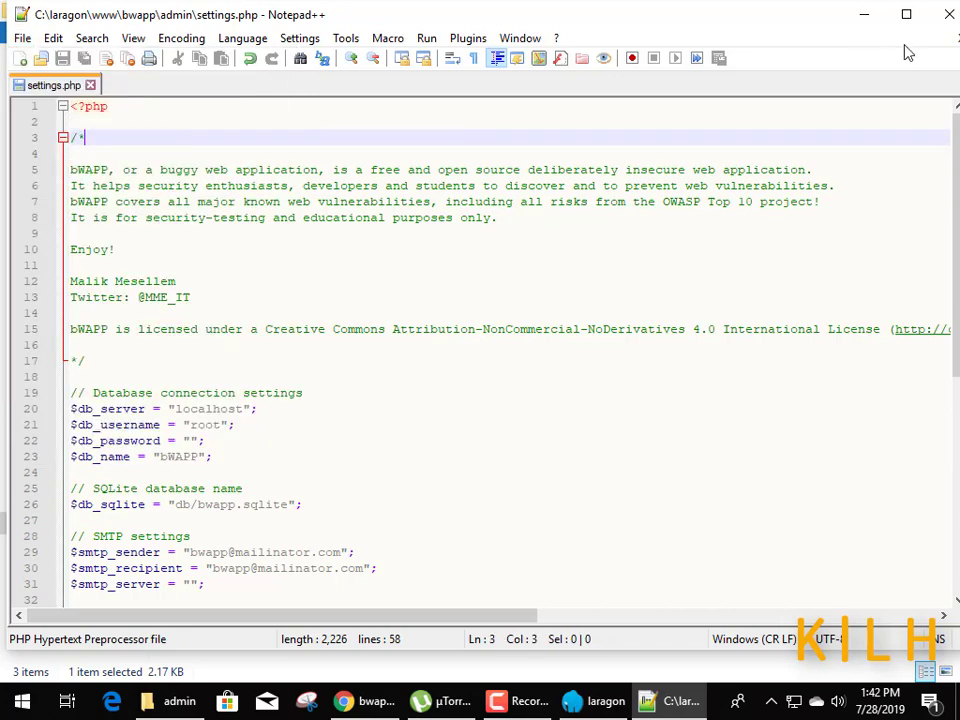
# Close the editor and the file window, and reload the bwapp login page in the browser
pyautogui.click(949, 14)
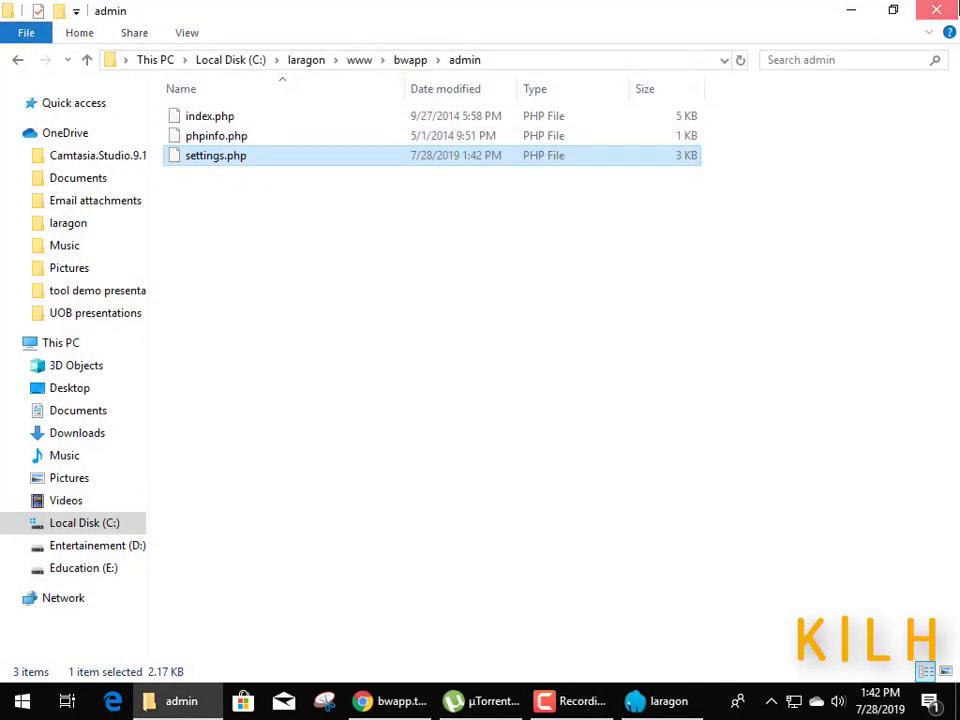
pyautogui.click(937, 10)
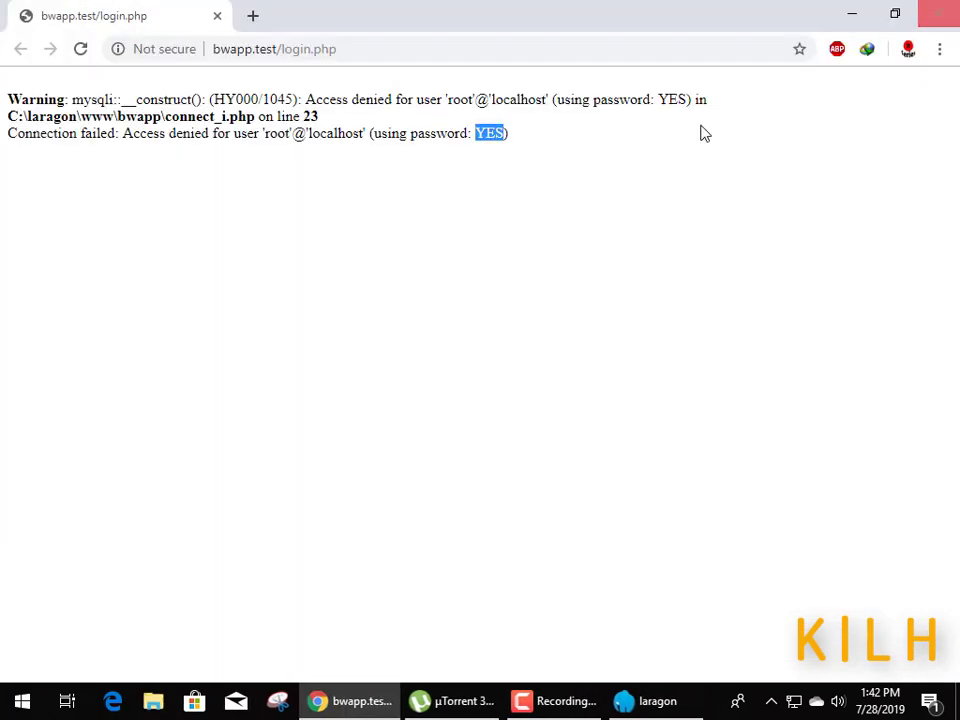
pyautogui.click(80, 49)
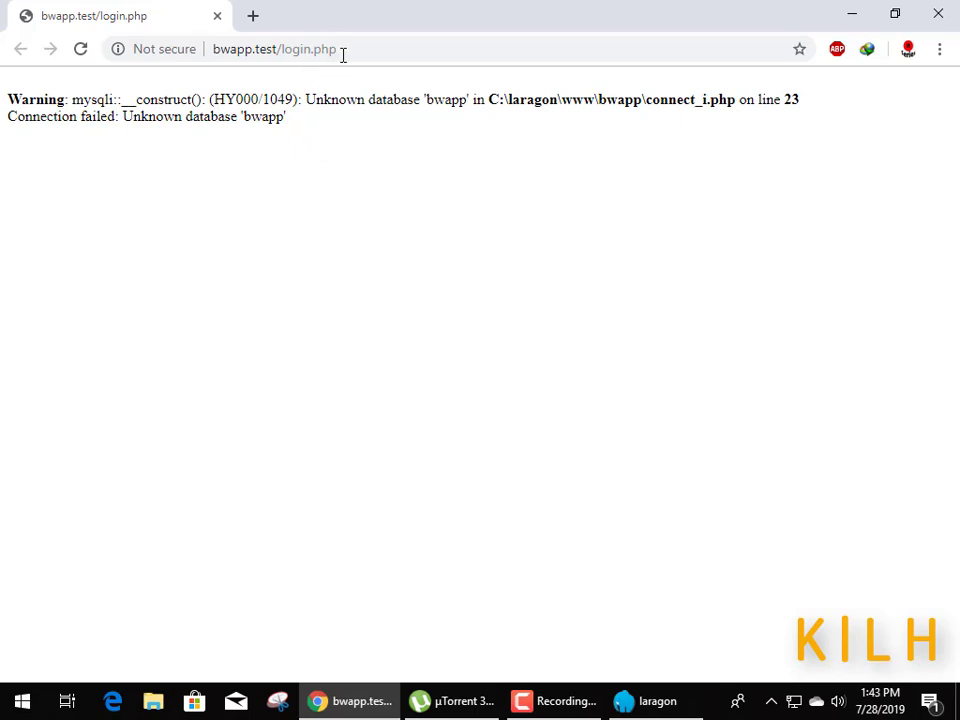
# Load bwapp.test/install.php in place of the login page and run the bWAPP installation
pyautogui.doubleClick(300, 52)
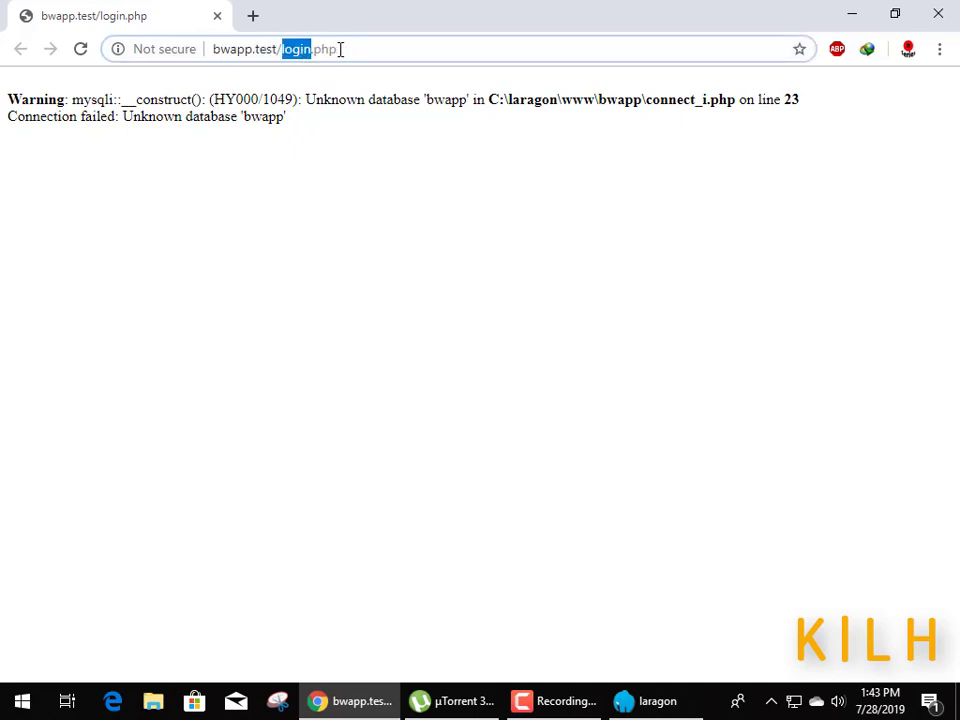
pyautogui.click(340, 49)
pyautogui.doubleClick(339, 49)
pyautogui.click(296, 55)
pyautogui.tripleClick(298, 56)
pyautogui.click(339, 48)
pyautogui.press('BackSpace')
pyautogui.press('BackSpace')
pyautogui.press('BackSpace')
pyautogui.press('BackSpace')
pyautogui.press('BackSpace')
pyautogui.press('BackSpace')
pyautogui.press('BackSpace')
pyautogui.press('BackSpace')
pyautogui.press('BackSpace')
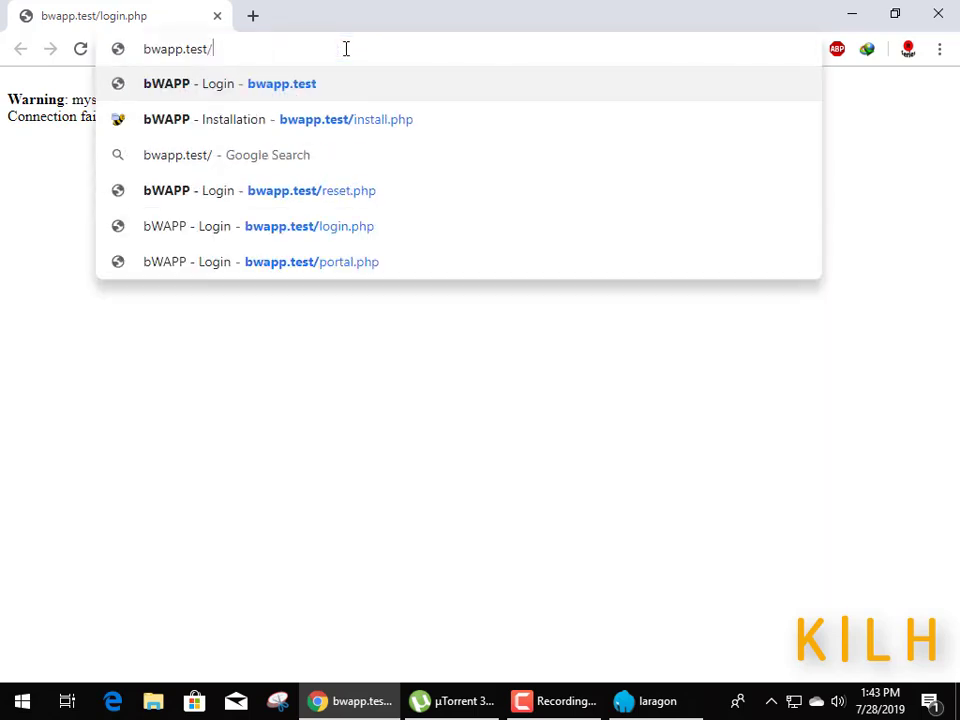
pyautogui.write('insta')
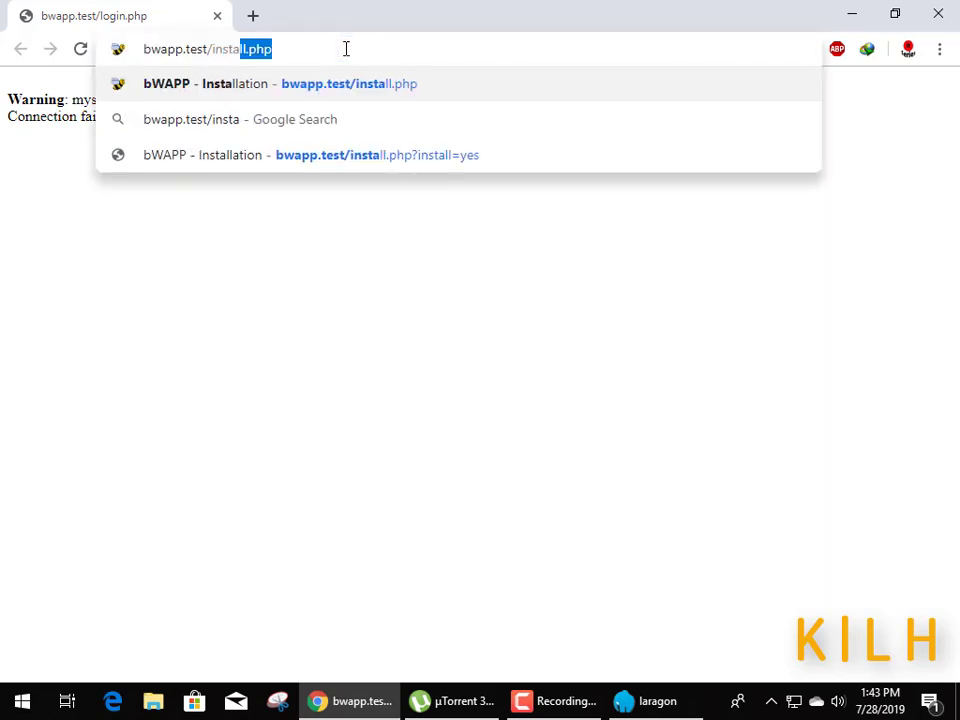
pyautogui.write('ll.php')
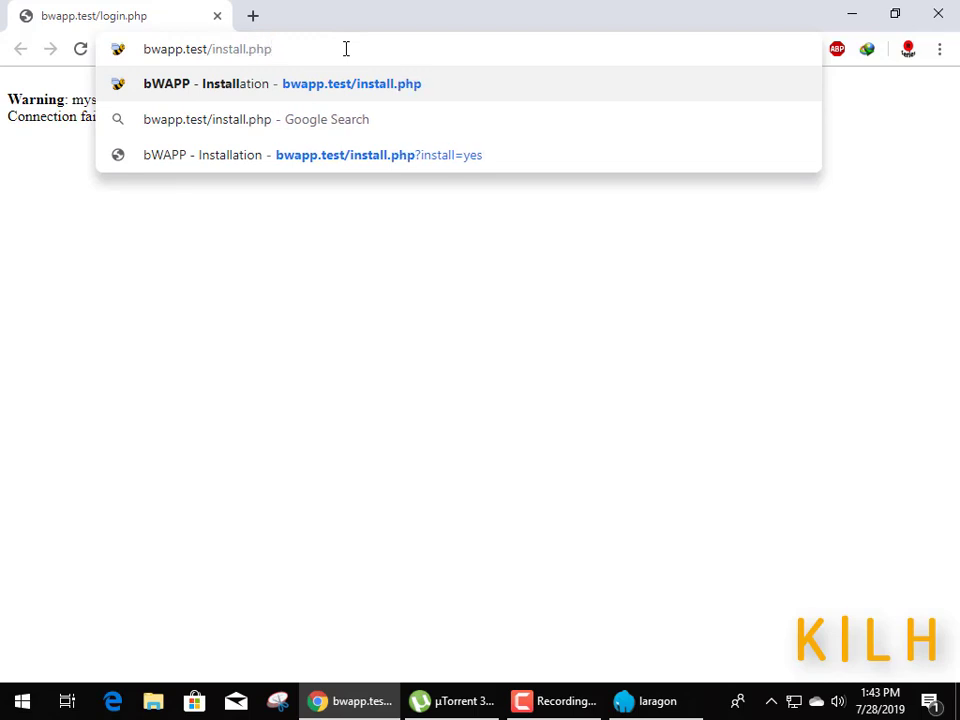
pyautogui.press('Return')
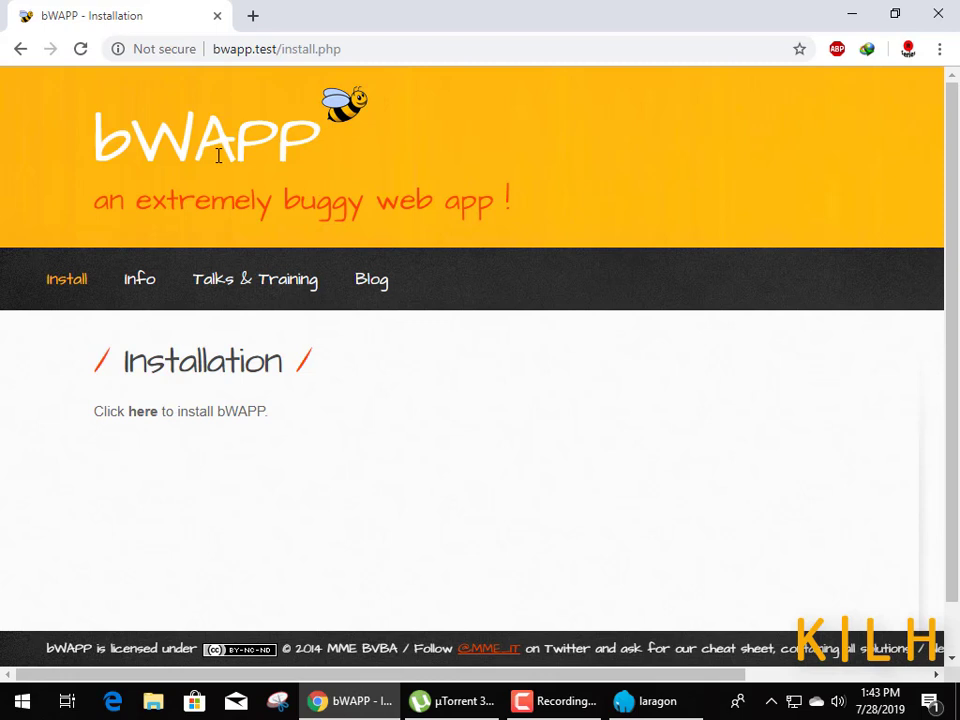
pyautogui.click(143, 418)
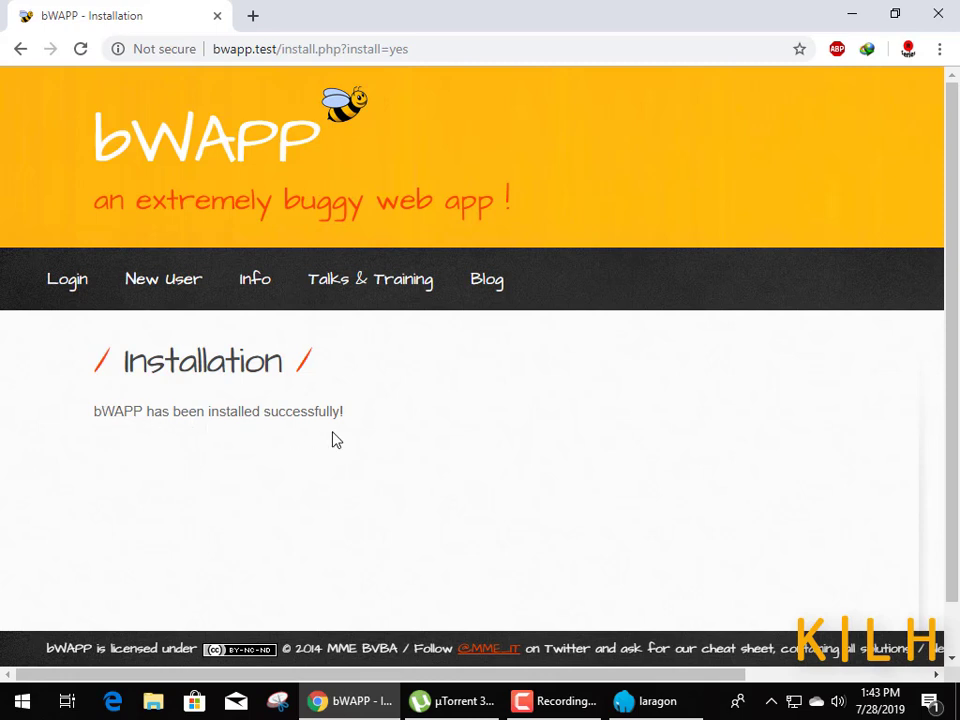
# Open the bWAPP login page and log in as bee with the account password
pyautogui.click(68, 288)
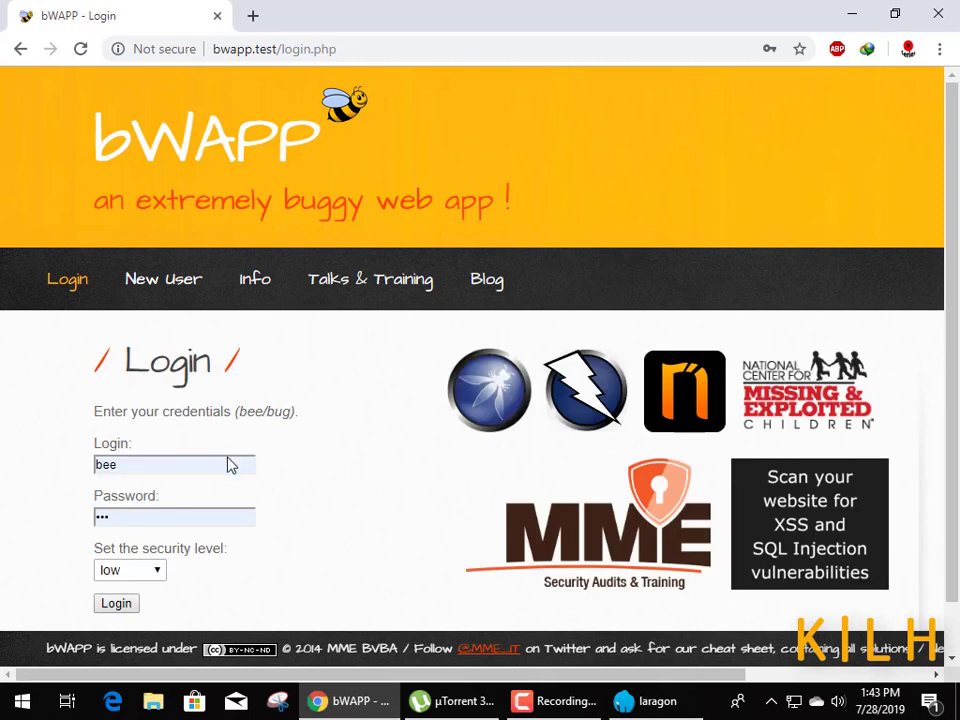
pyautogui.doubleClick(121, 465)
pyautogui.click(122, 465)
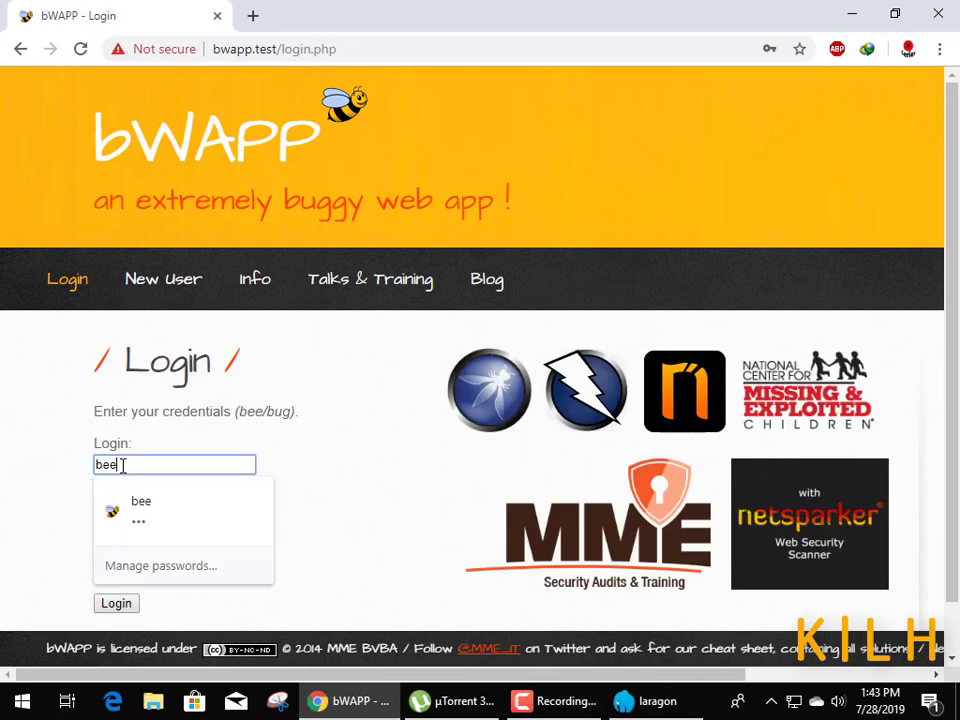
pyautogui.click(259, 521)
pyautogui.click(106, 517)
pyautogui.doubleClick(106, 517)
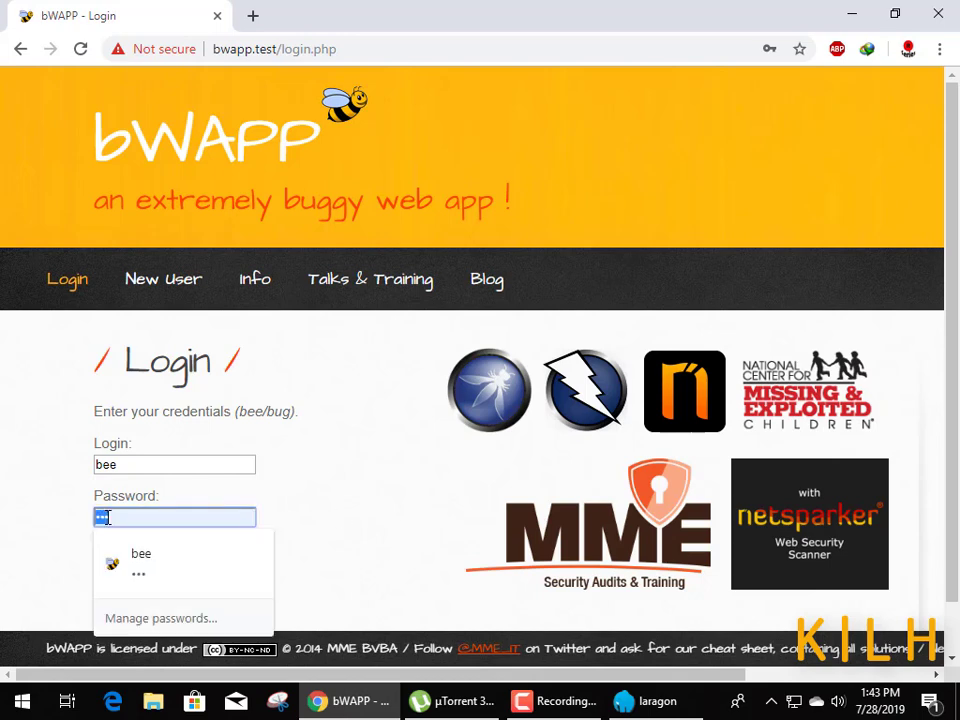
pyautogui.write('bu')
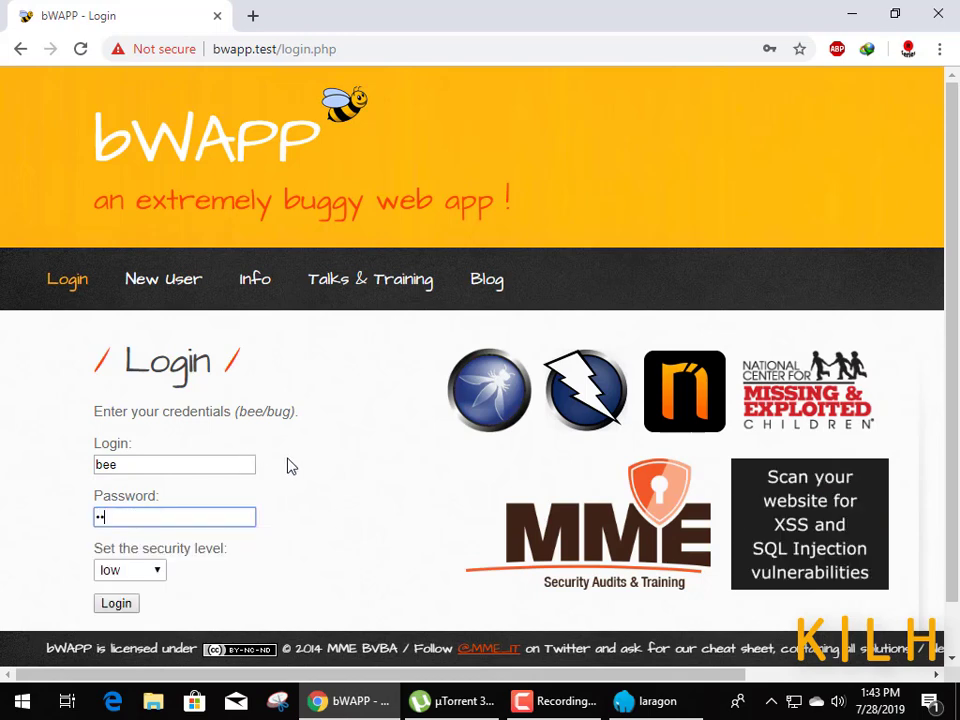
pyautogui.click(360, 465)
pyautogui.scroll(-1, 300, 510)
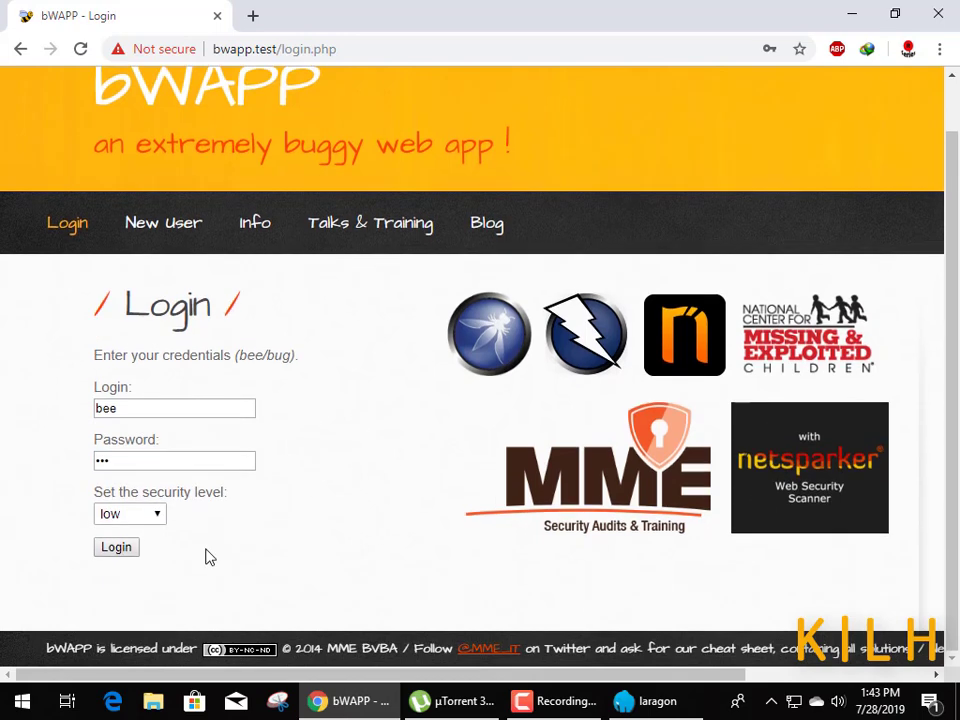
pyautogui.click(117, 550)
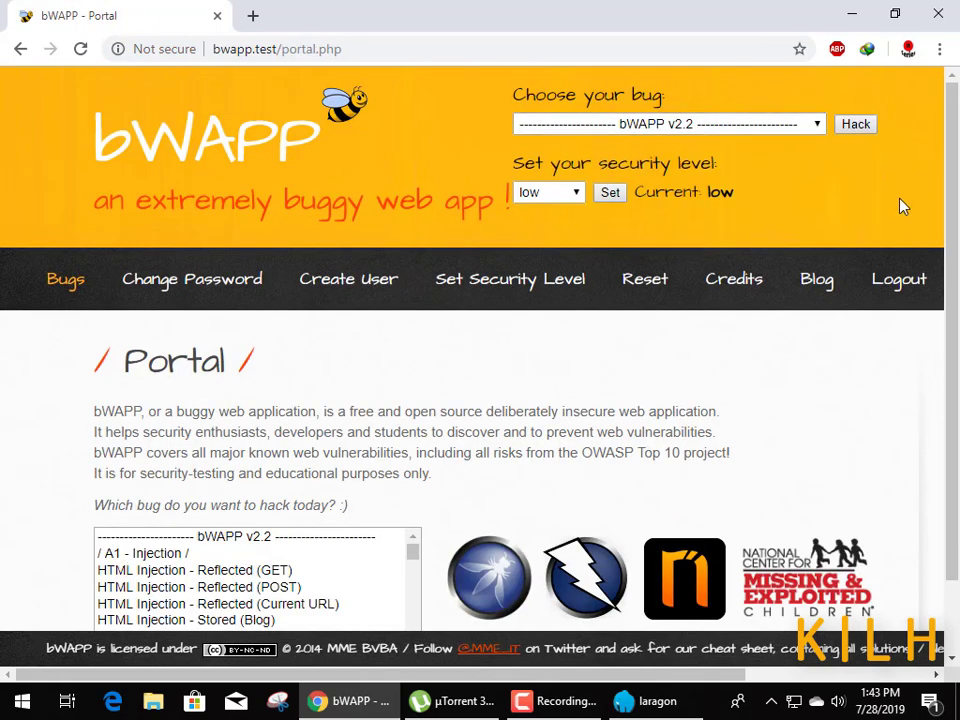
# Look through the injection entries in the portal's bug list and the options offered for the security level
pyautogui.scroll(-1, 598, 418)
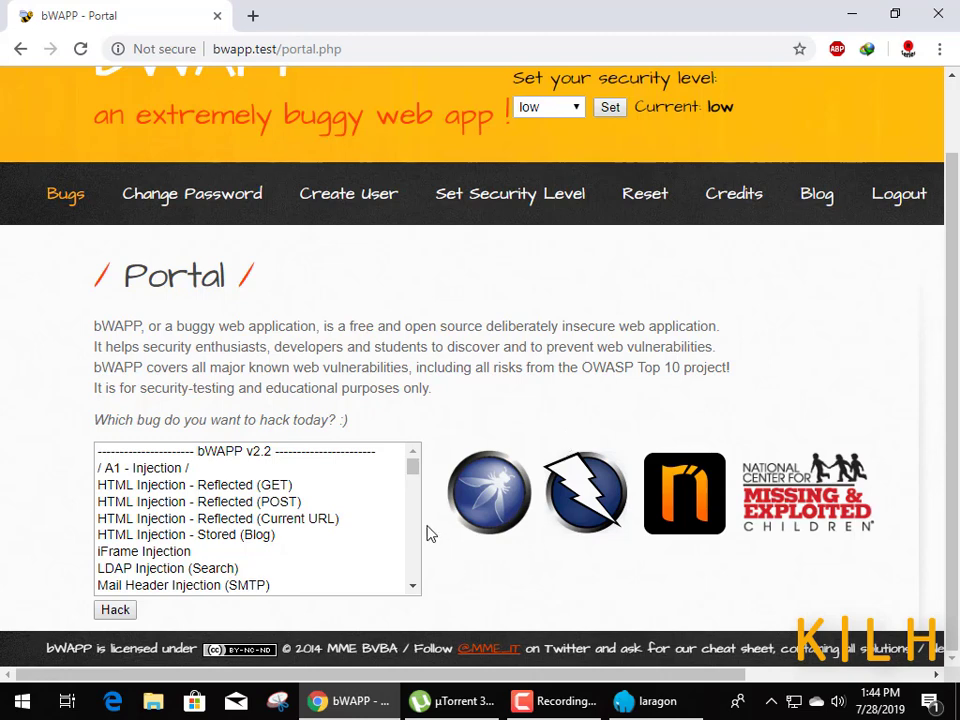
pyautogui.scroll(-1, 296, 553)
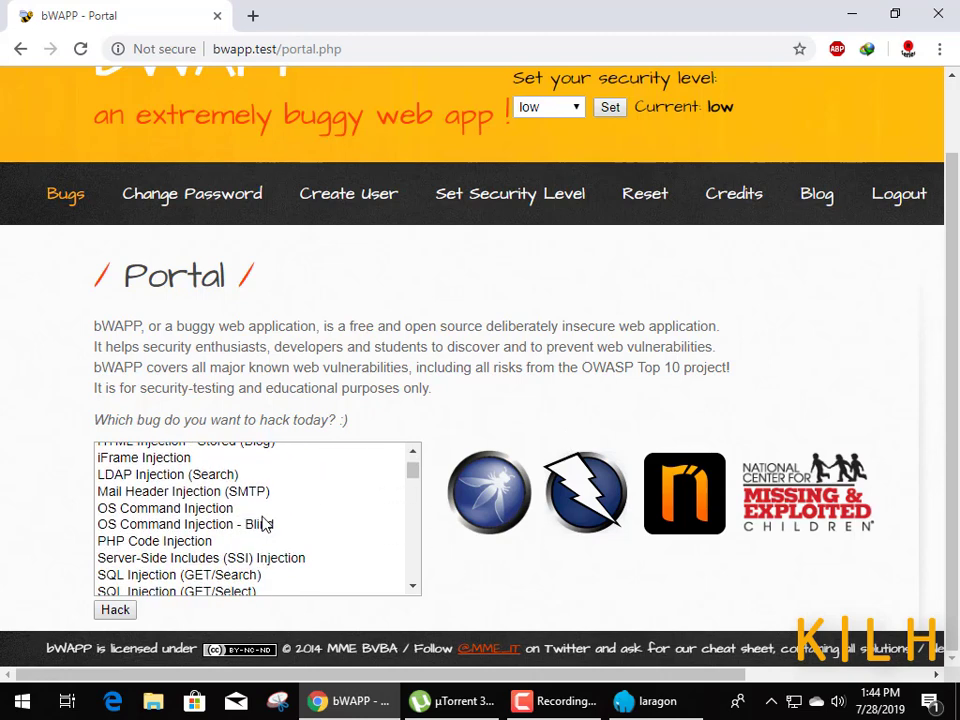
pyautogui.scroll(-1, 276, 514)
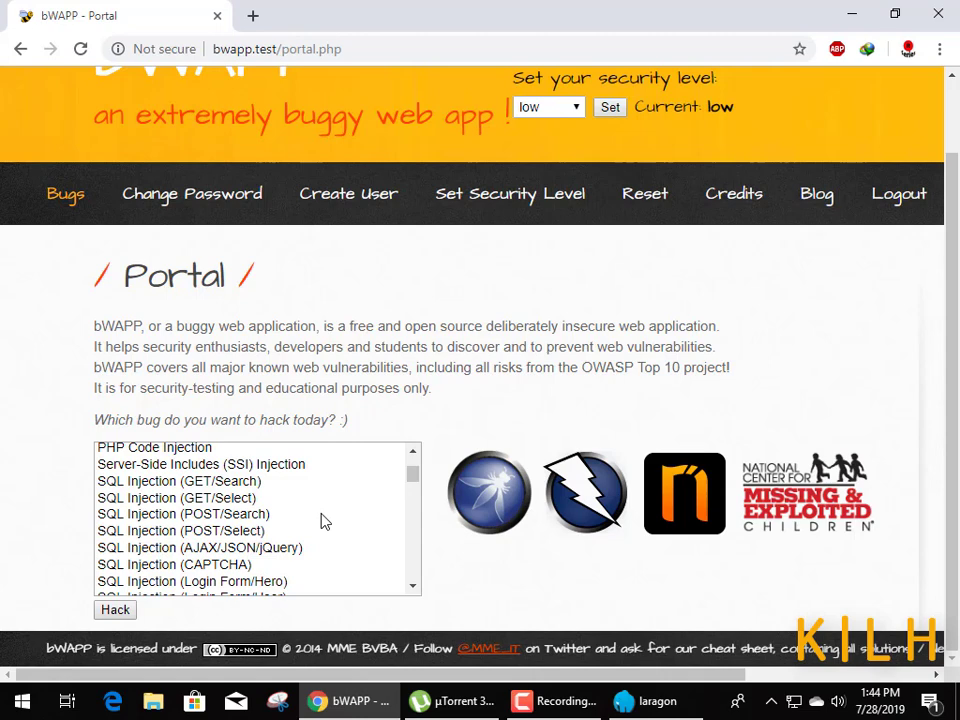
pyautogui.scroll(-2, 313, 524)
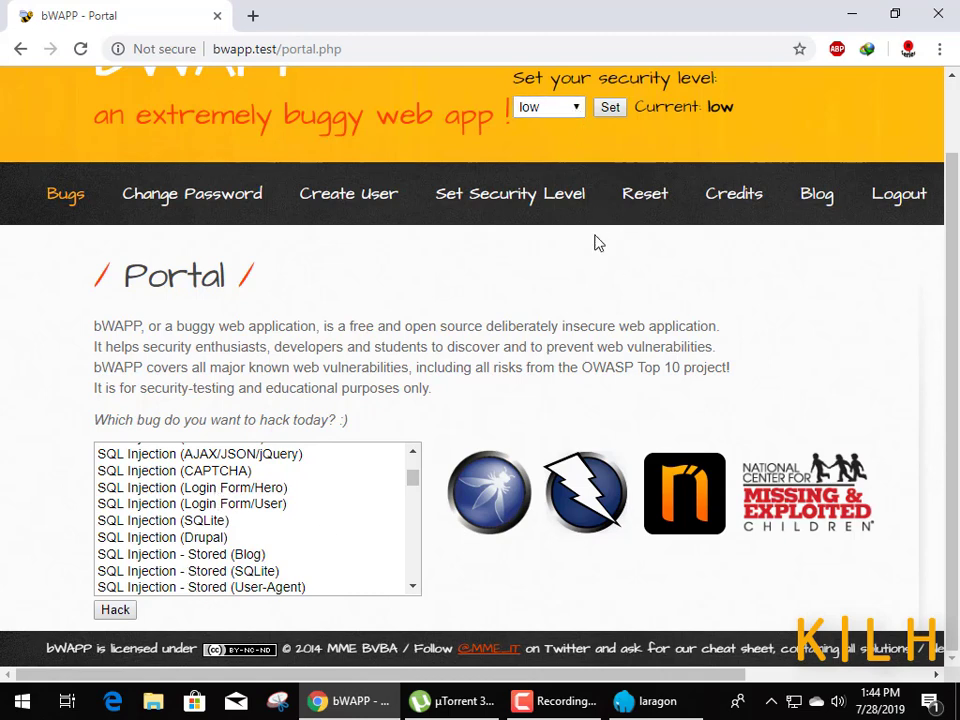
pyautogui.scroll(1, 596, 240)
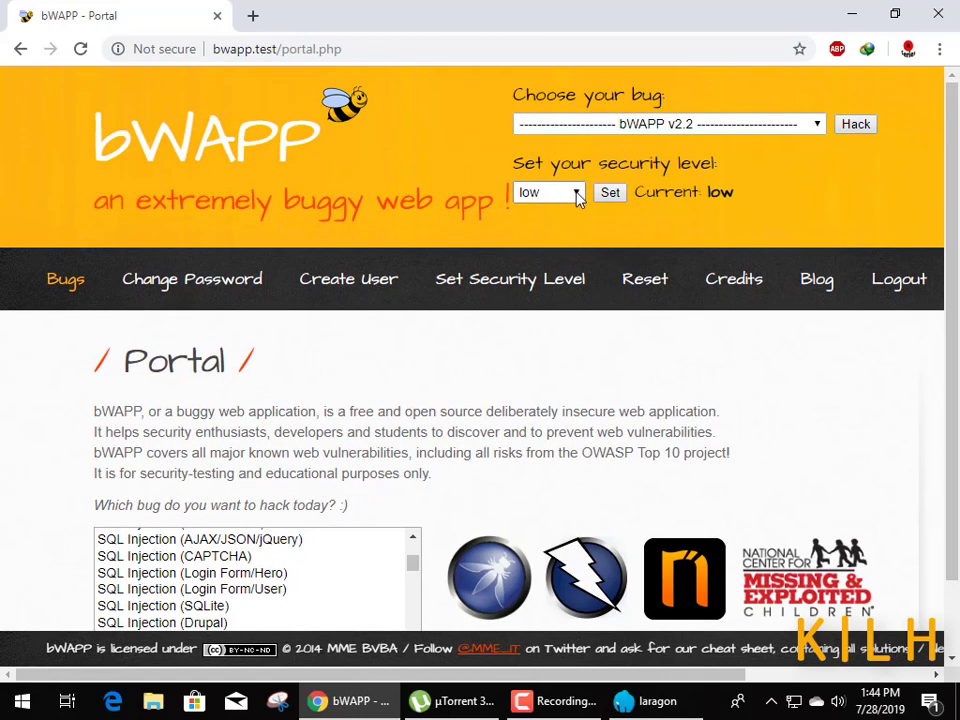
pyautogui.click(572, 193)
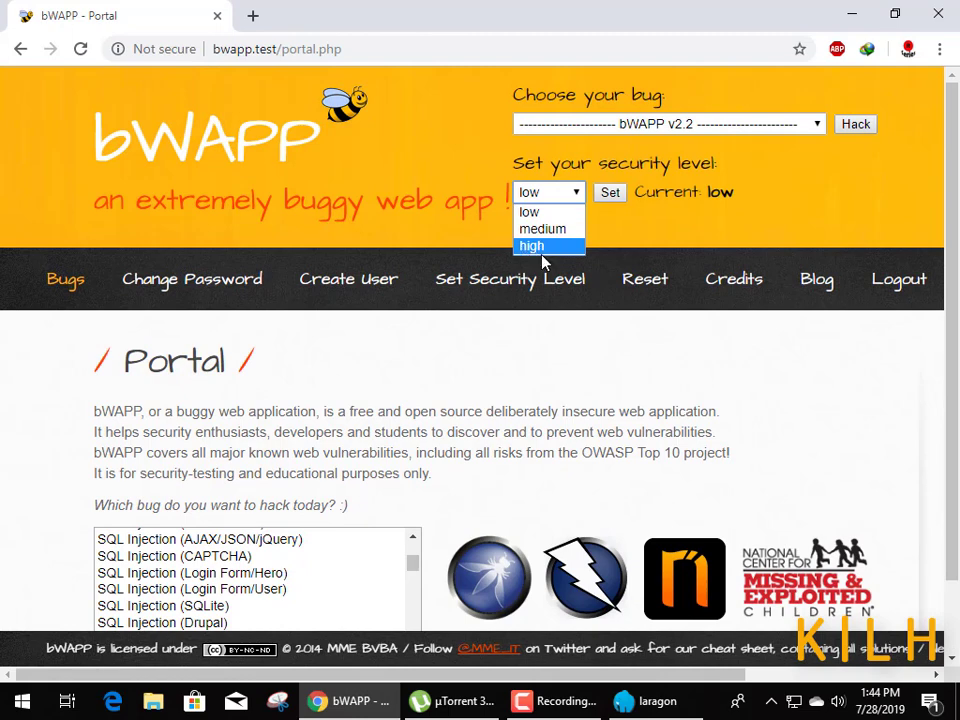
pyautogui.click(579, 197)
pyautogui.click(579, 197)
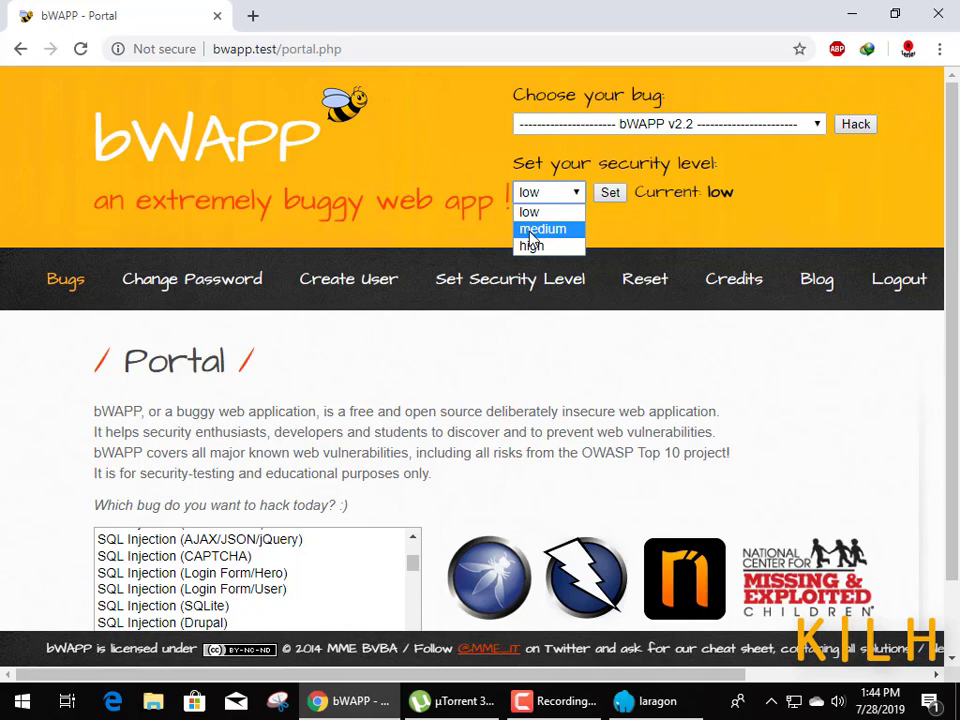
pyautogui.click(579, 195)
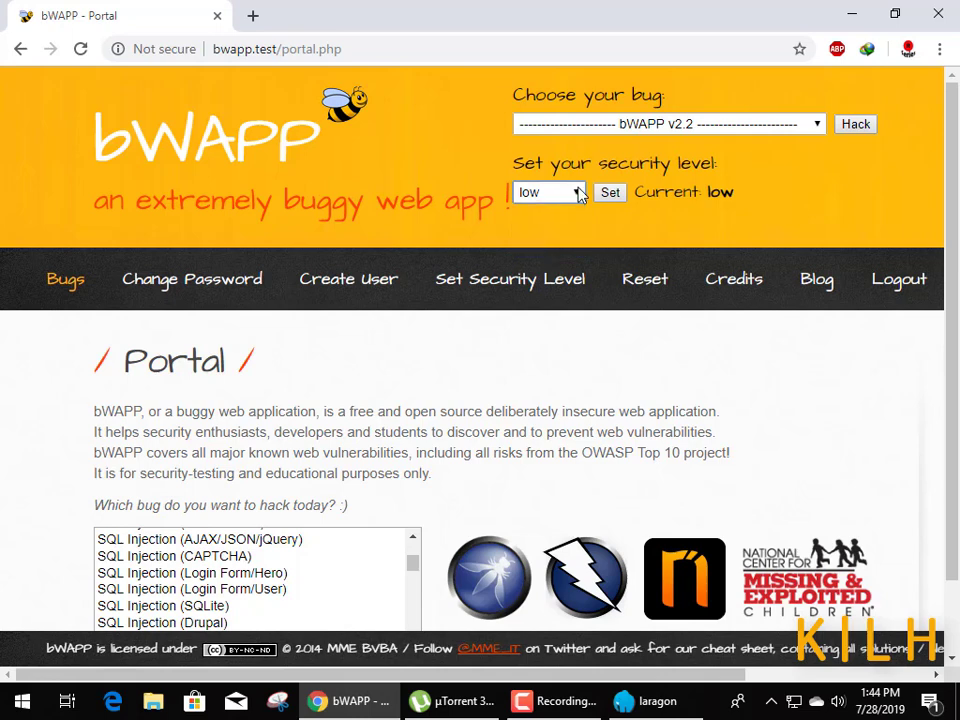
# View the Change Password, Create User, Set Security Level and Credits pages one after another, down to the course list in the credits
pyautogui.click(162, 292)
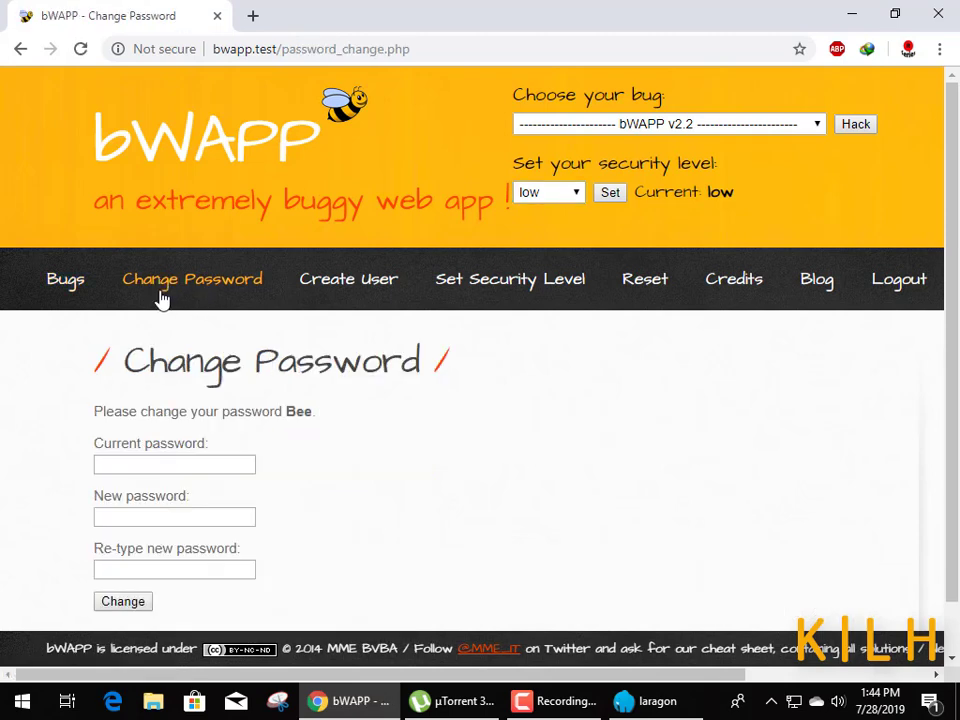
pyautogui.click(347, 288)
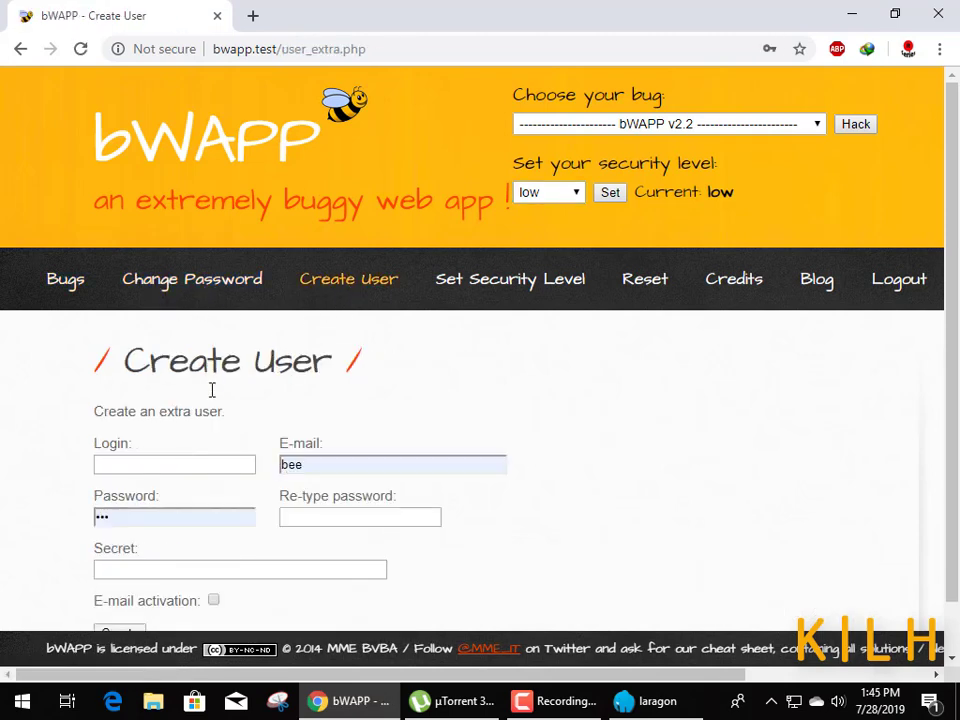
pyautogui.scroll(-1, 216, 508)
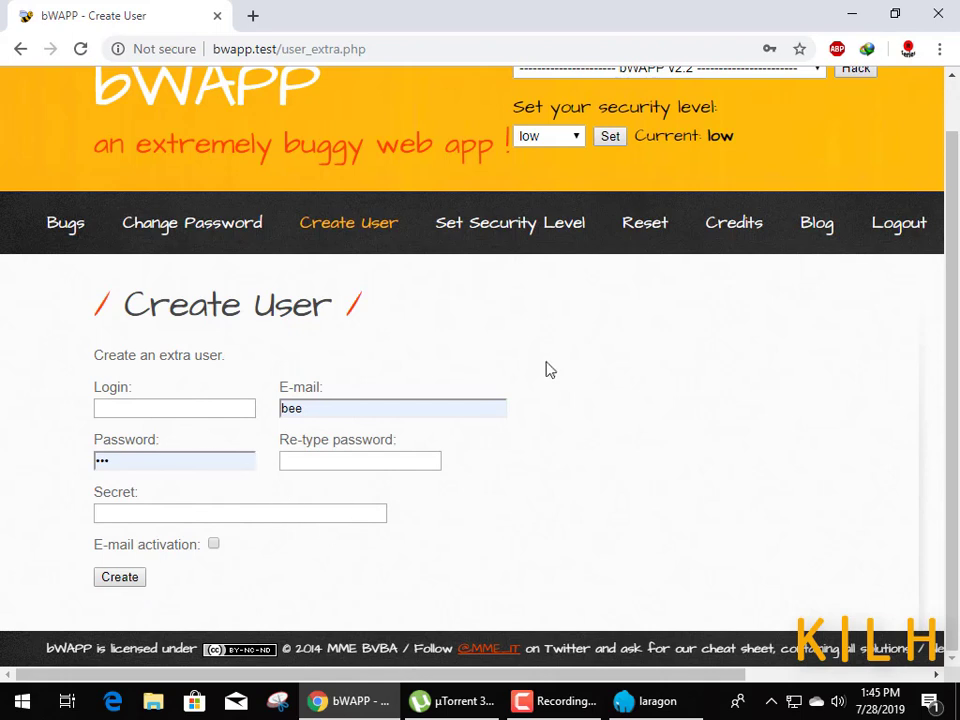
pyautogui.scroll(1, 545, 370)
pyautogui.click(516, 289)
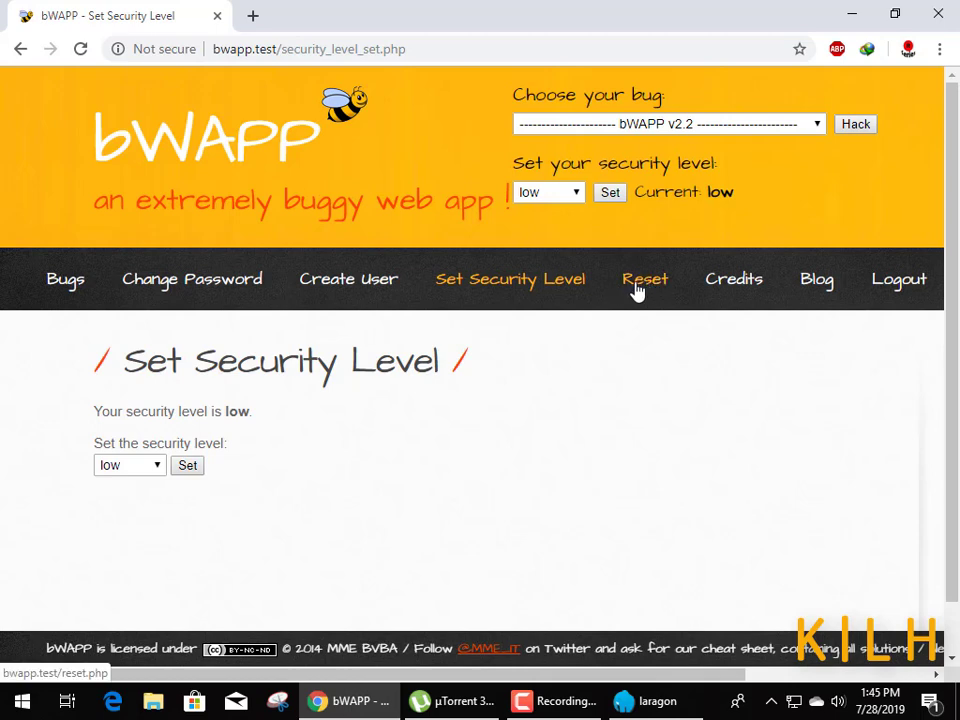
pyautogui.click(747, 283)
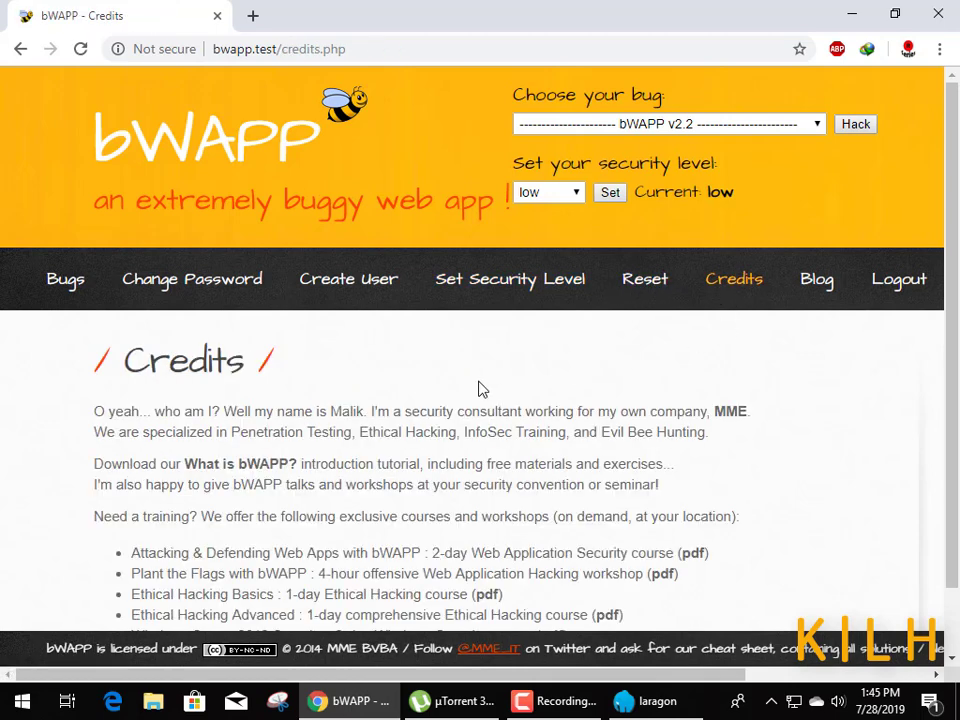
pyautogui.scroll(-2, 478, 388)
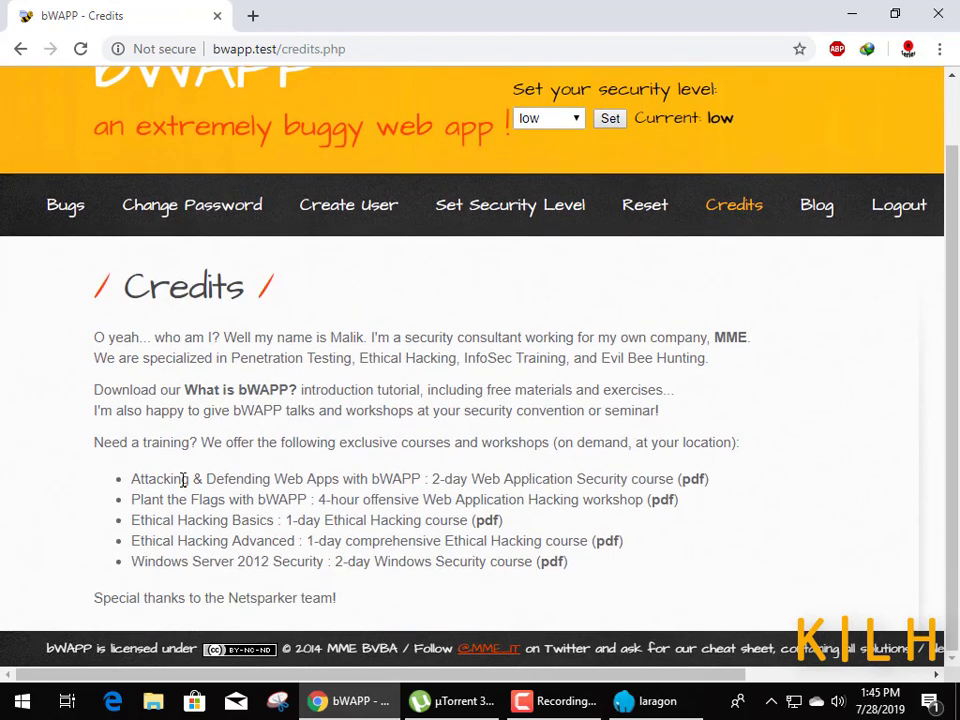